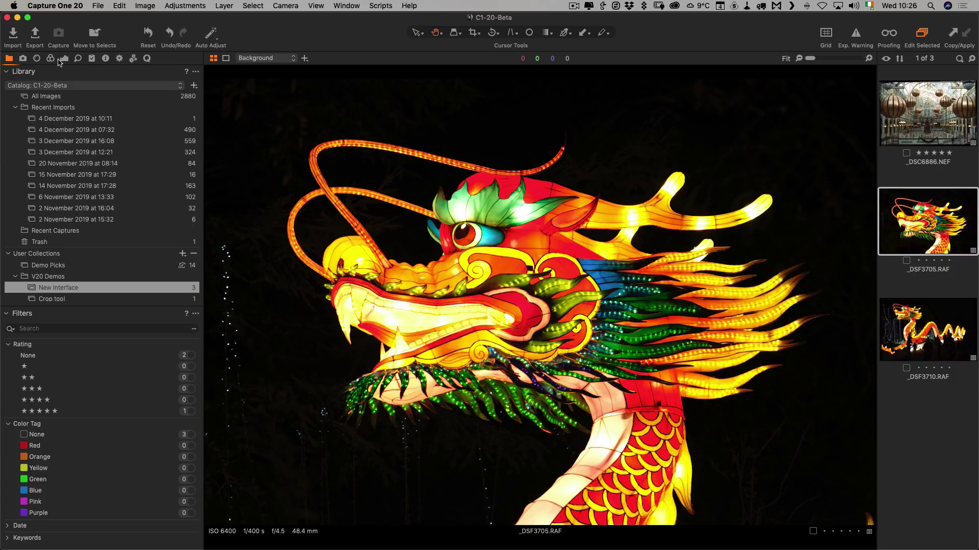
Show the Exposure, High Dynamic Range, Levels and Curve tools for the dragon photo.
click(64, 59)
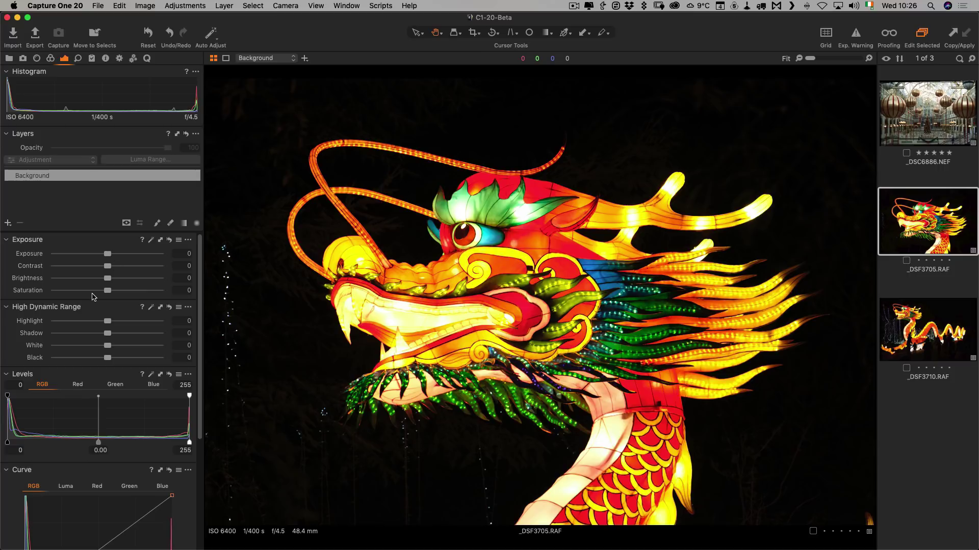
scroll(93, 297, down, 5)
scroll(93, 297, up, 6)
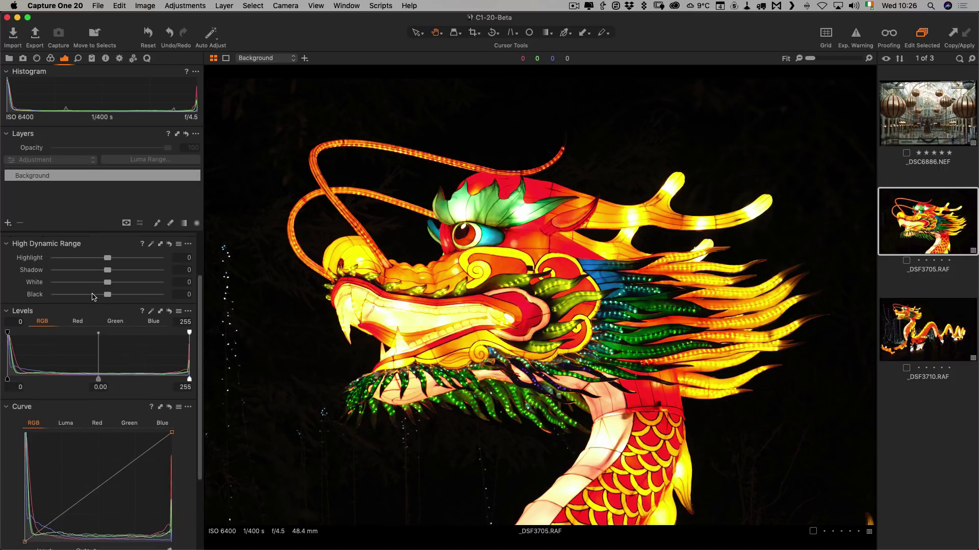
scroll(93, 297, down, 5)
scroll(93, 297, up, 6)
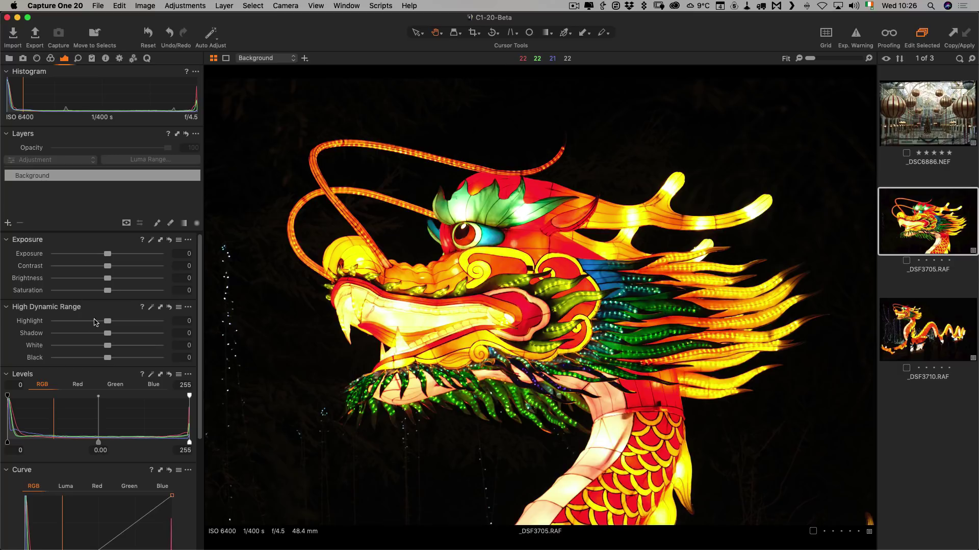
Collapse the High Dynamic Range, Exposure and Levels sections, then expand all three again.
click(6, 306)
click(4, 241)
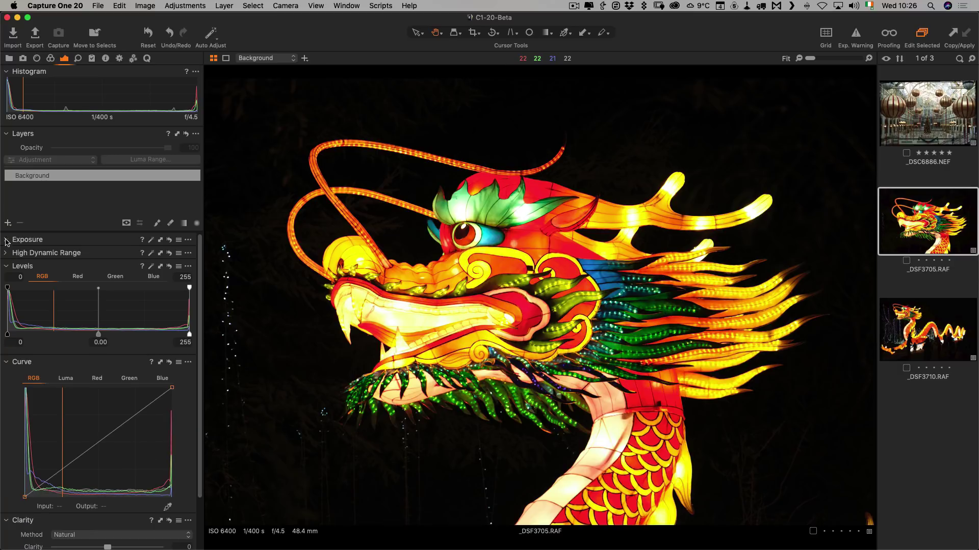
click(6, 267)
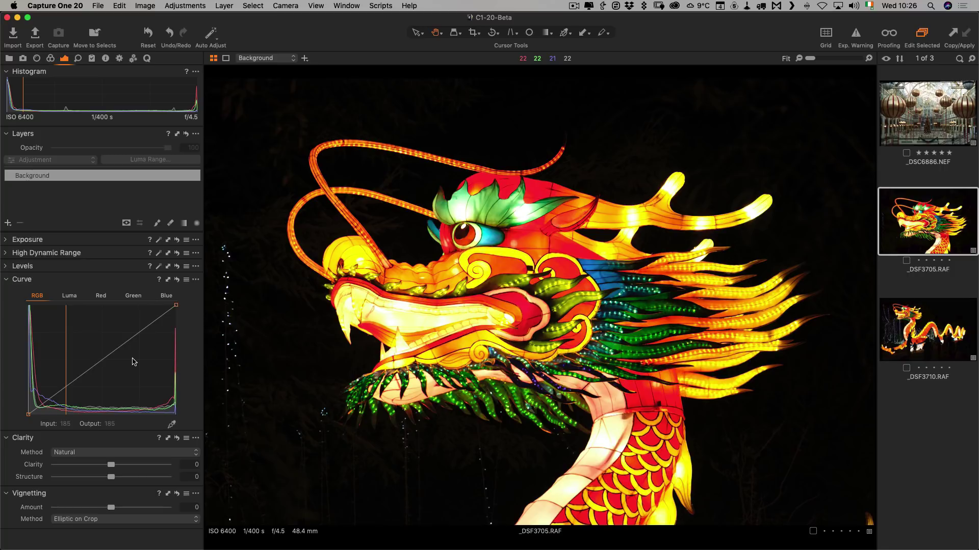
click(6, 266)
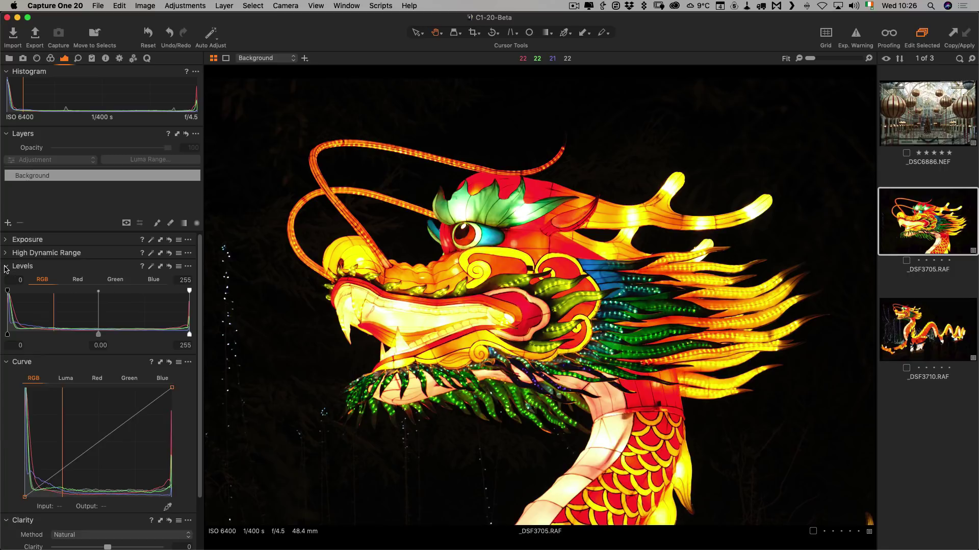
click(5, 266)
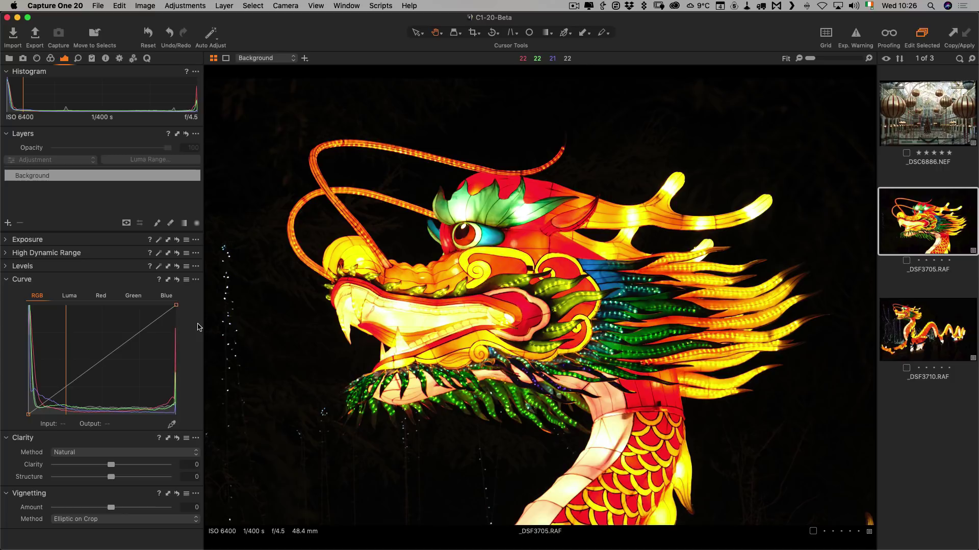
click(6, 266)
click(5, 253)
click(4, 240)
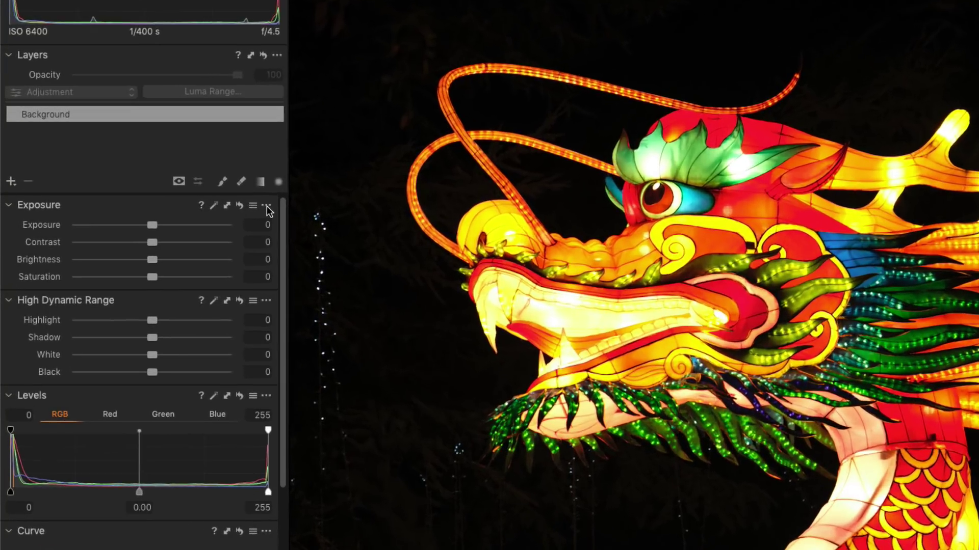
Pin the Exposure tool to the top of the adjustment panel with Move Tool to Pinned Area.
click(188, 240)
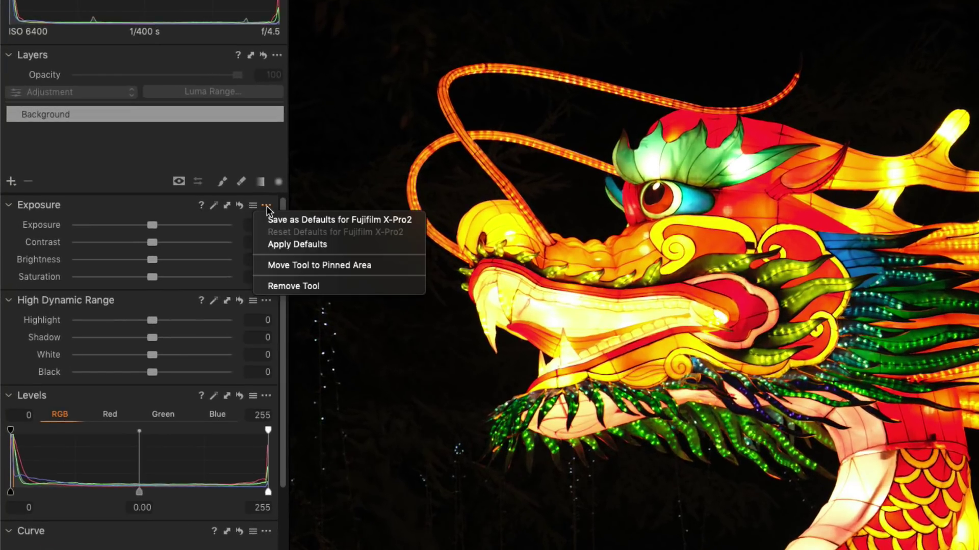
click(328, 265)
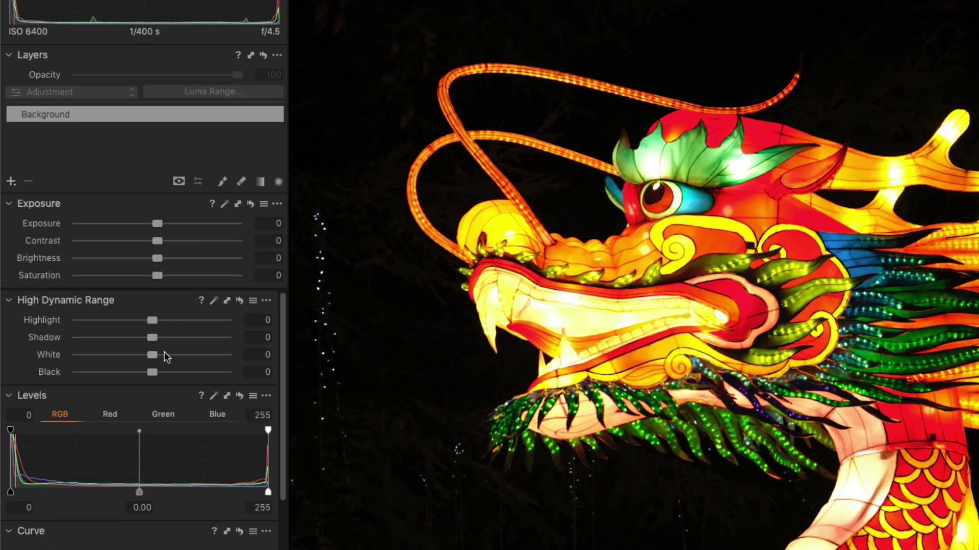
scroll(164, 356, down, 5)
scroll(164, 357, up, 5)
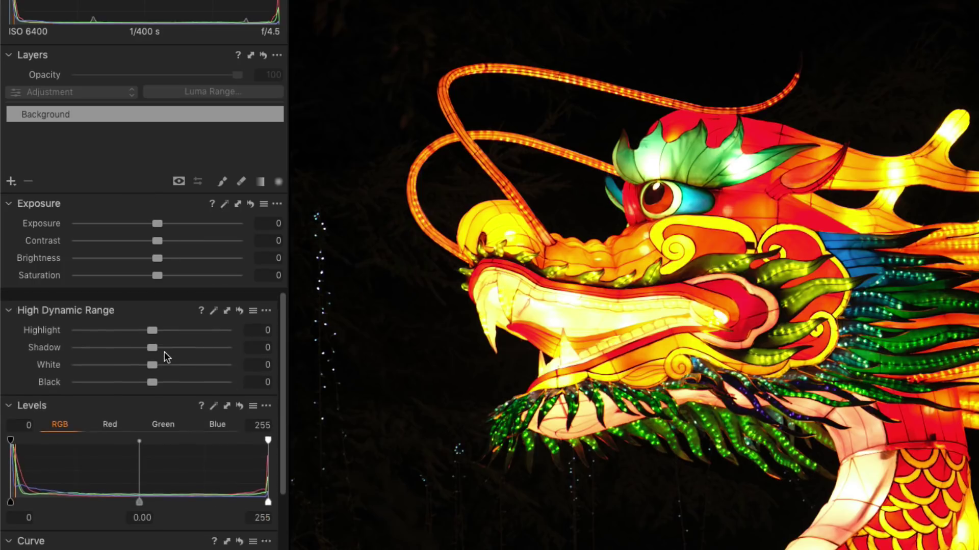
scroll(164, 353, down, 5)
scroll(164, 353, up, 4)
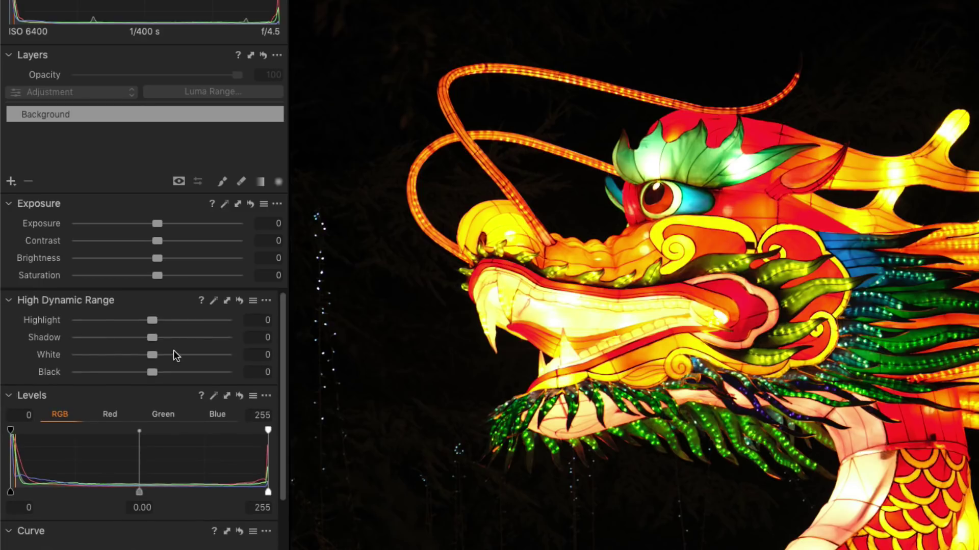
scroll(147, 319, down, 5)
scroll(147, 320, up, 5)
Drag the pinned Exposure tool's header to test reordering it in the panel.
drag(152, 202, 149, 225)
scroll(164, 221, down, 5)
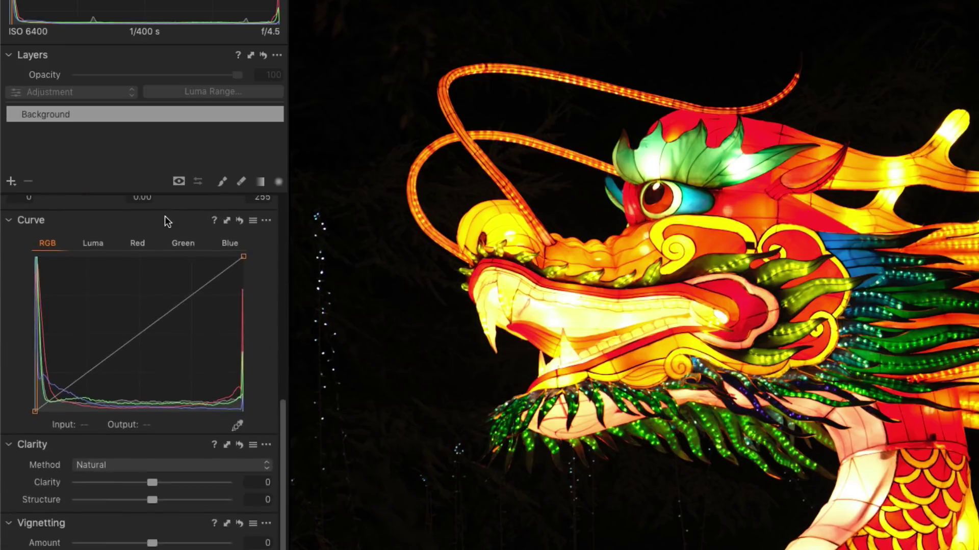
scroll(164, 221, up, 4)
scroll(164, 215, up, 2)
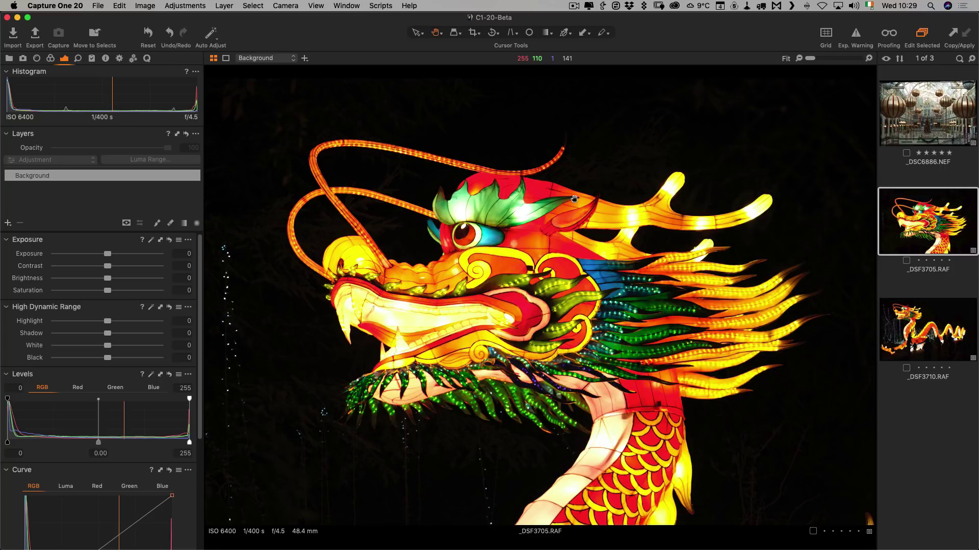
Open park photo _DSC6861.NEF from the Crop tool collection and crop in from the top-left corner.
click(9, 59)
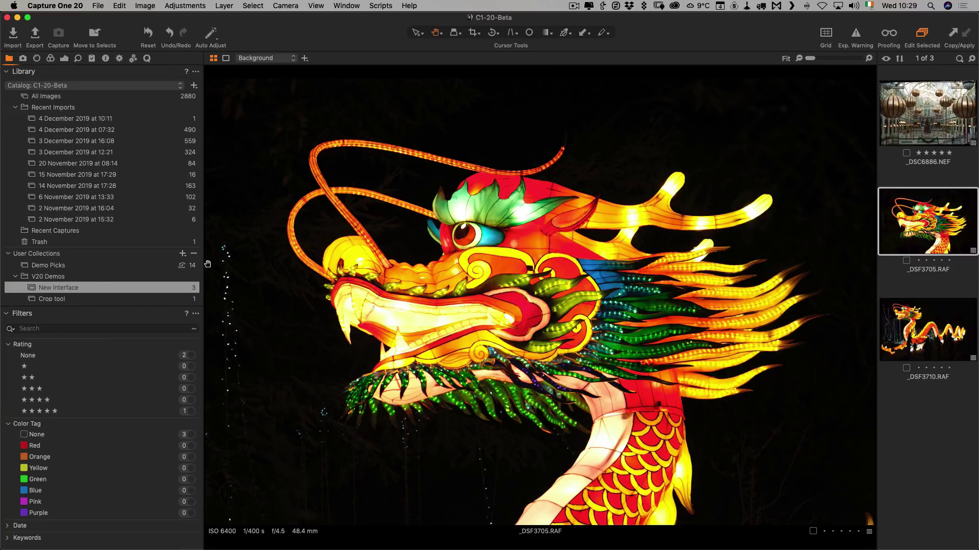
scroll(105, 283, down, 2)
click(64, 289)
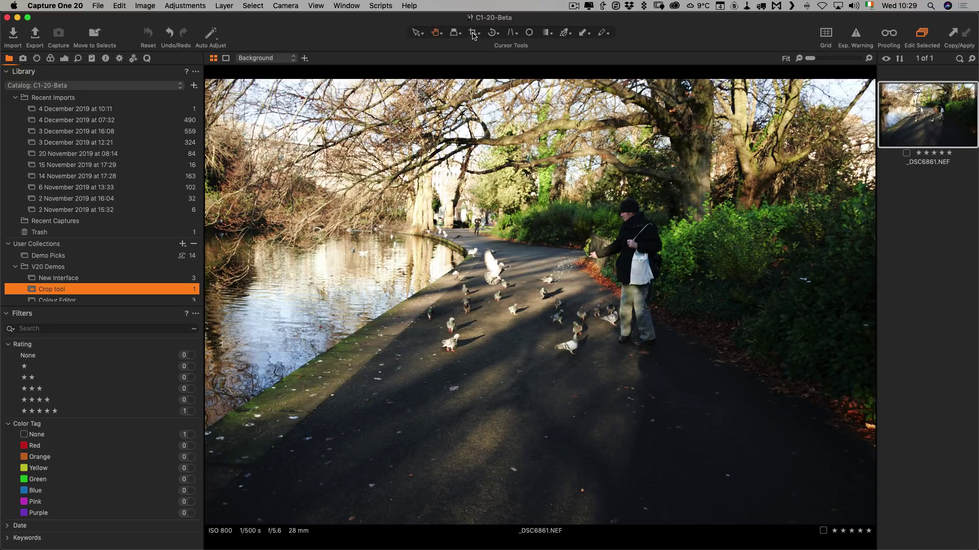
click(473, 34)
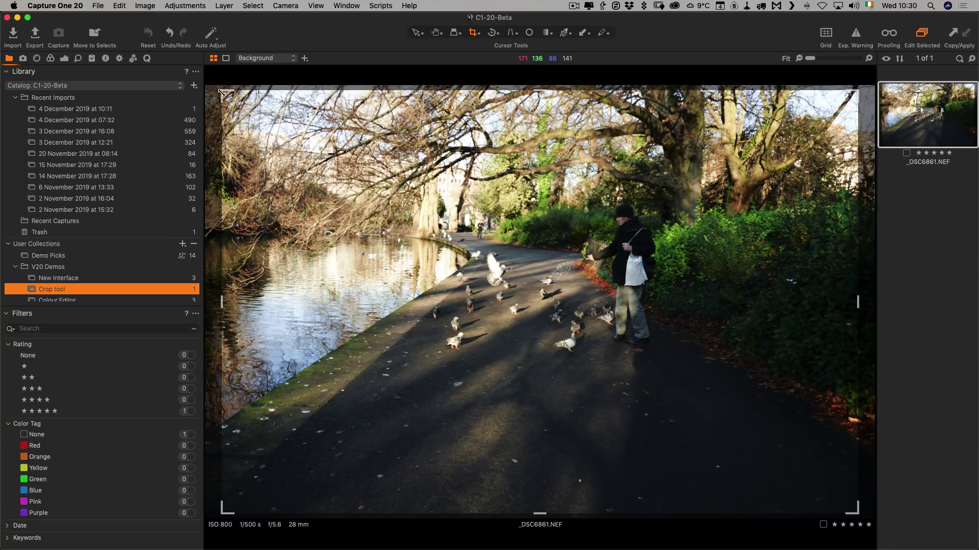
drag(222, 93, 261, 111)
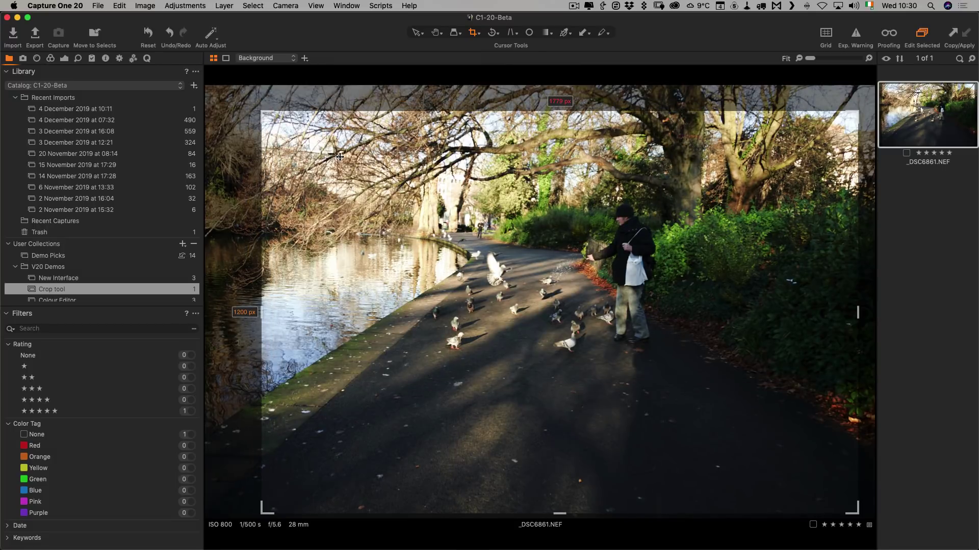
Leave the crop ratio unconstrained and pull the crop's top-left corner further in.
right_click(340, 156)
right_click(323, 162)
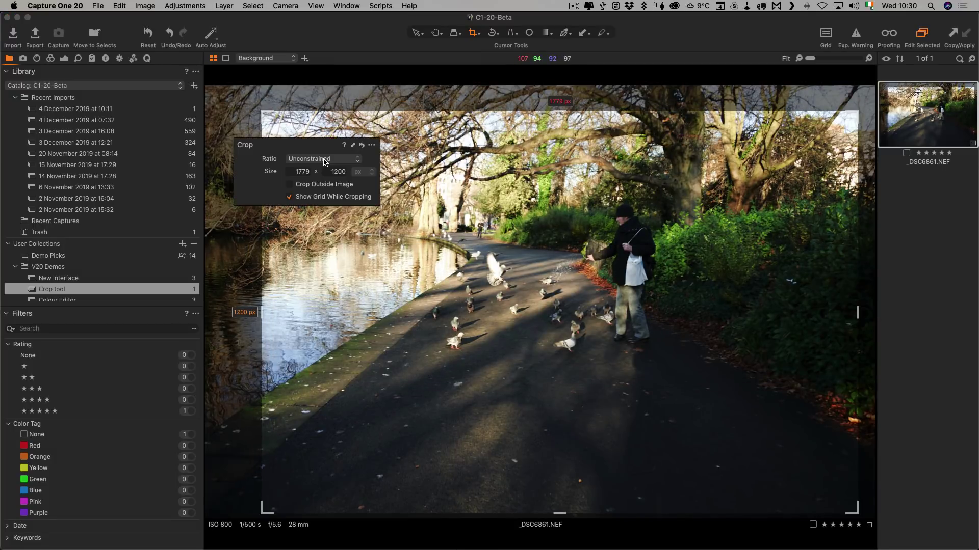
click(325, 159)
click(438, 160)
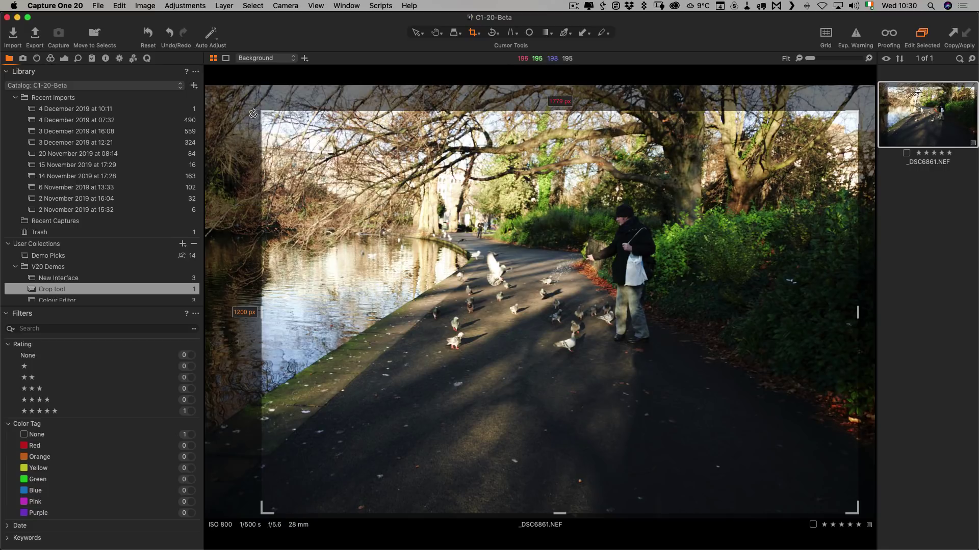
drag(263, 112, 291, 118)
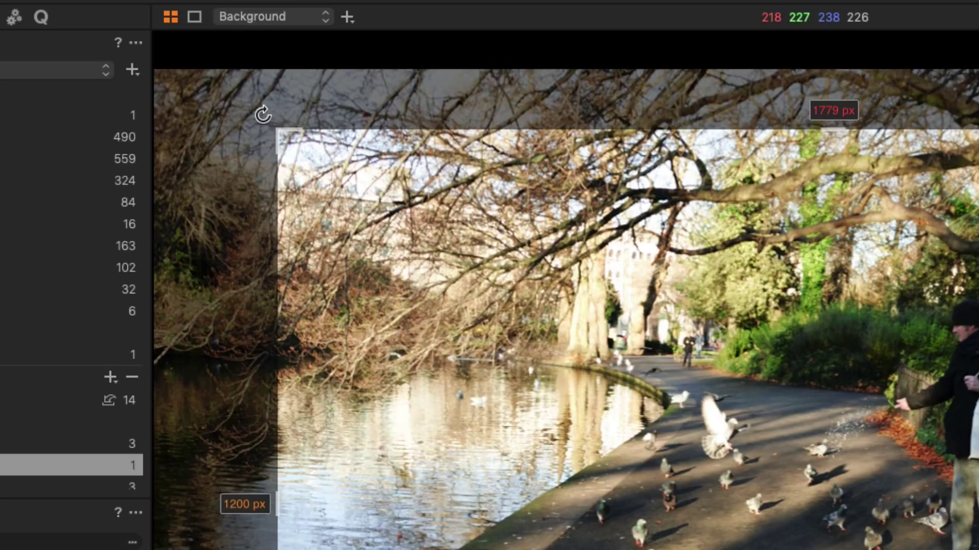
Straighten the park photo, frame the crop over the path and pigeons, and apply it.
mouse_move(260, 112)
mouse_down()
mouse_move(246, 120)
mouse_move(271, 113)
mouse_up()
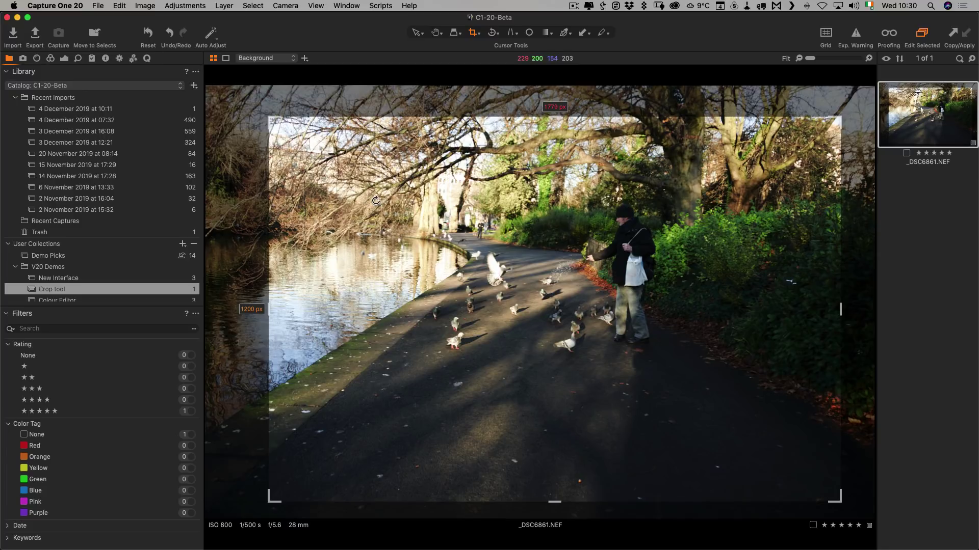
drag(375, 194, 364, 199)
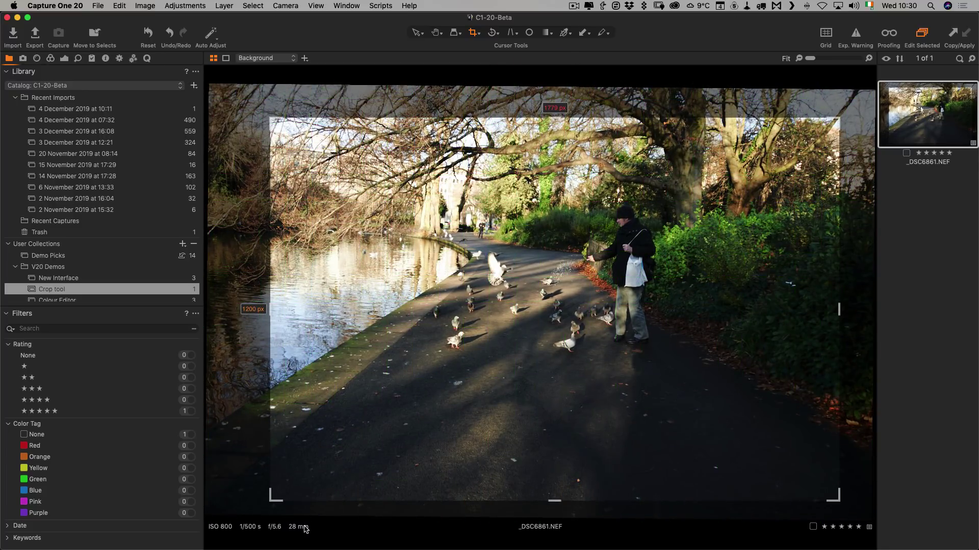
drag(269, 500, 357, 447)
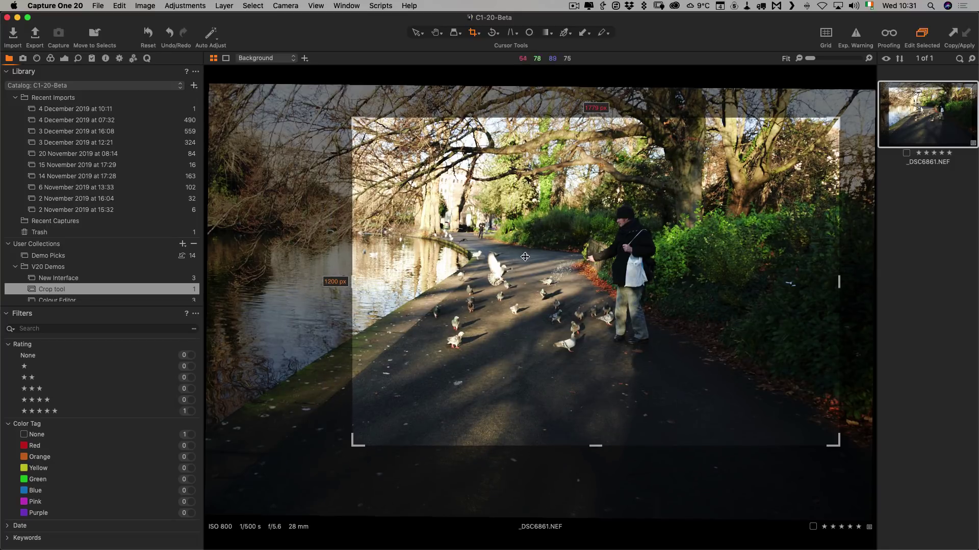
drag(823, 382, 785, 377)
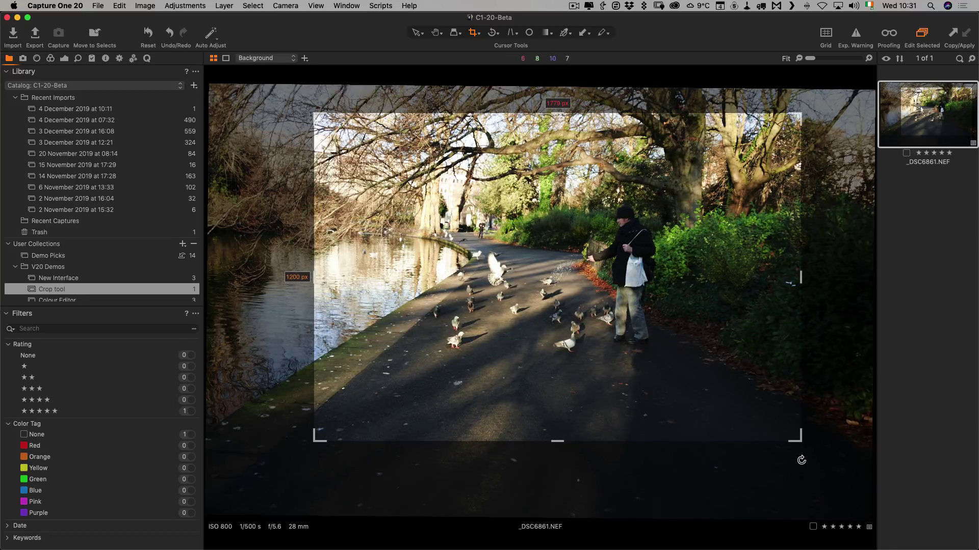
drag(811, 448, 810, 452)
key(h)
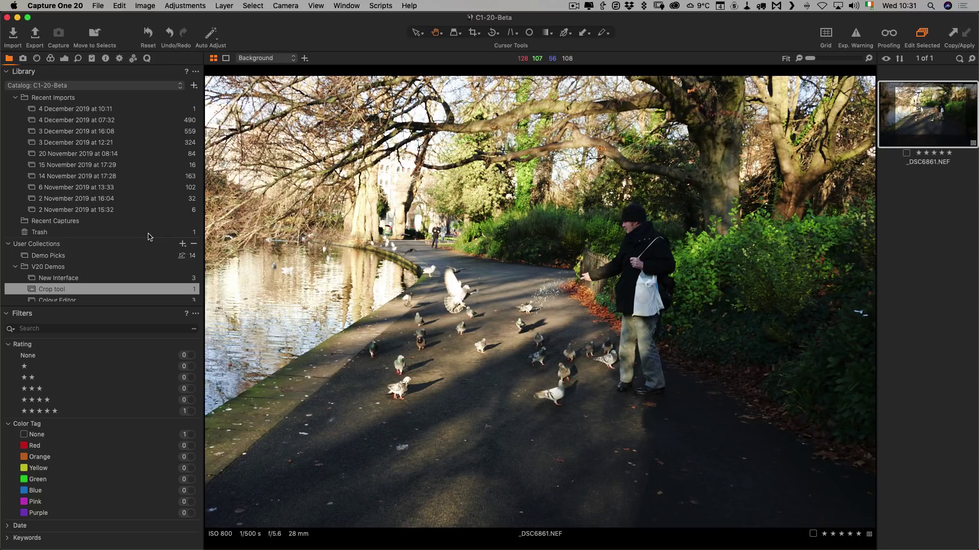
Open the peacock photo _DSF3858.RAF from the Colour Editor collection.
scroll(148, 237, down, 2)
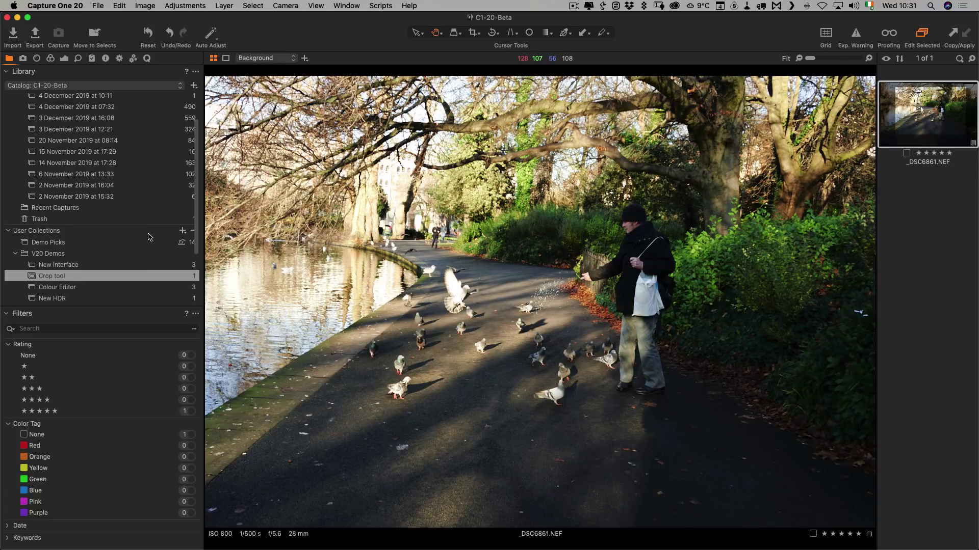
click(154, 287)
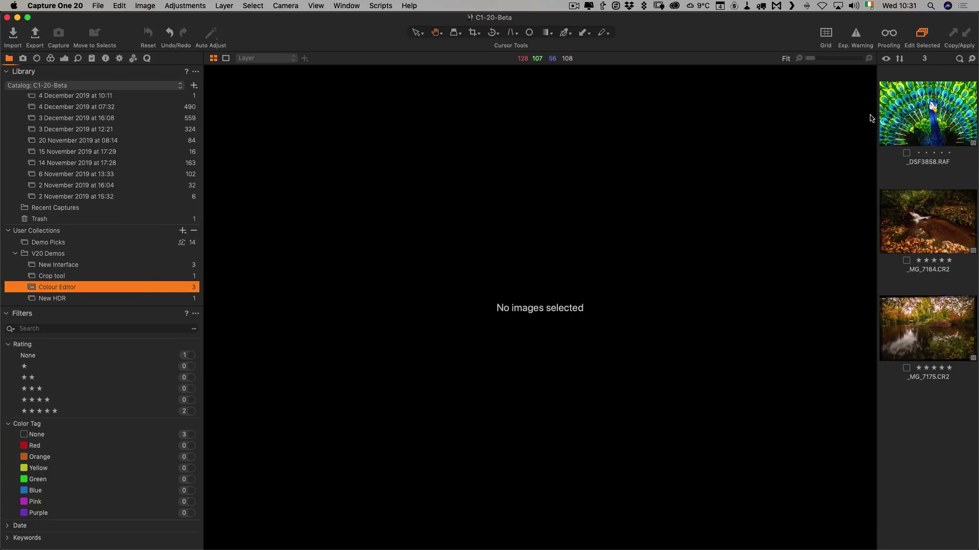
click(892, 119)
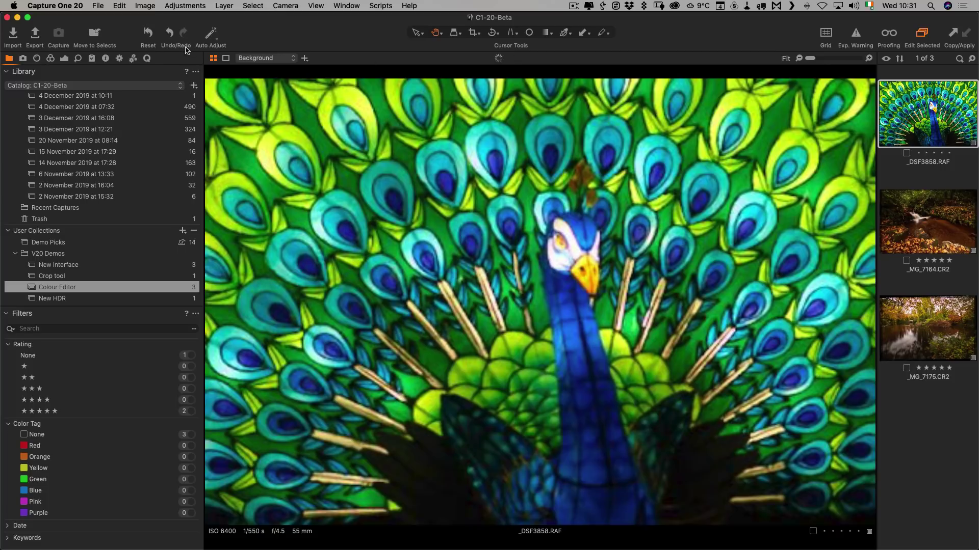
click(50, 58)
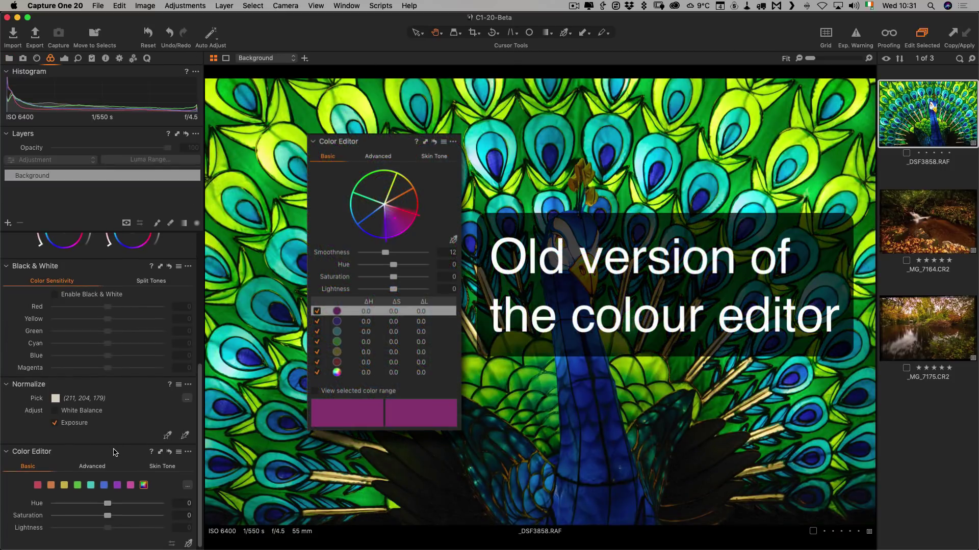
scroll(115, 453, down, 1)
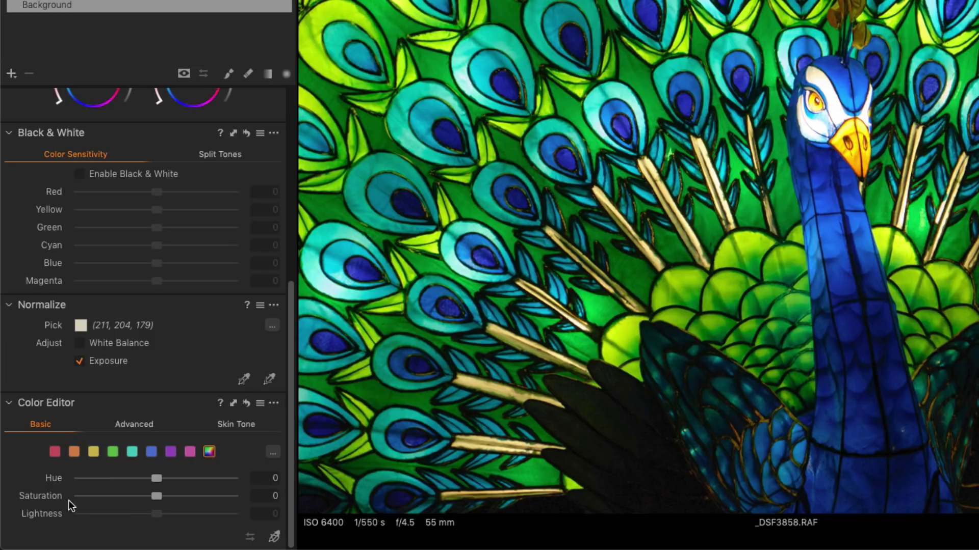
Try darkening the blue range's Lightness, then reset it and select the green range.
click(152, 453)
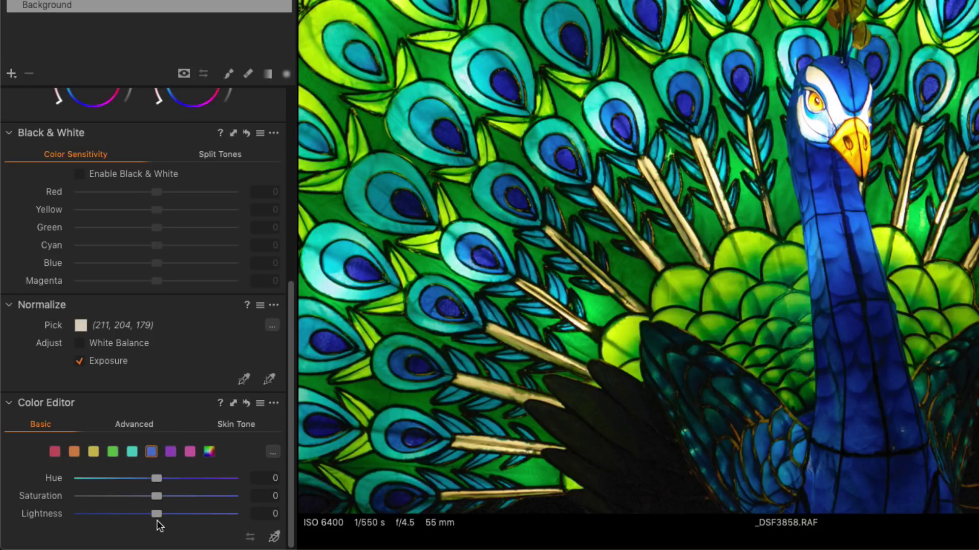
mouse_move(156, 515)
mouse_down()
mouse_move(179, 515)
mouse_move(96, 515)
mouse_move(211, 513)
mouse_move(100, 513)
mouse_move(173, 514)
mouse_move(156, 514)
mouse_up()
click(112, 452)
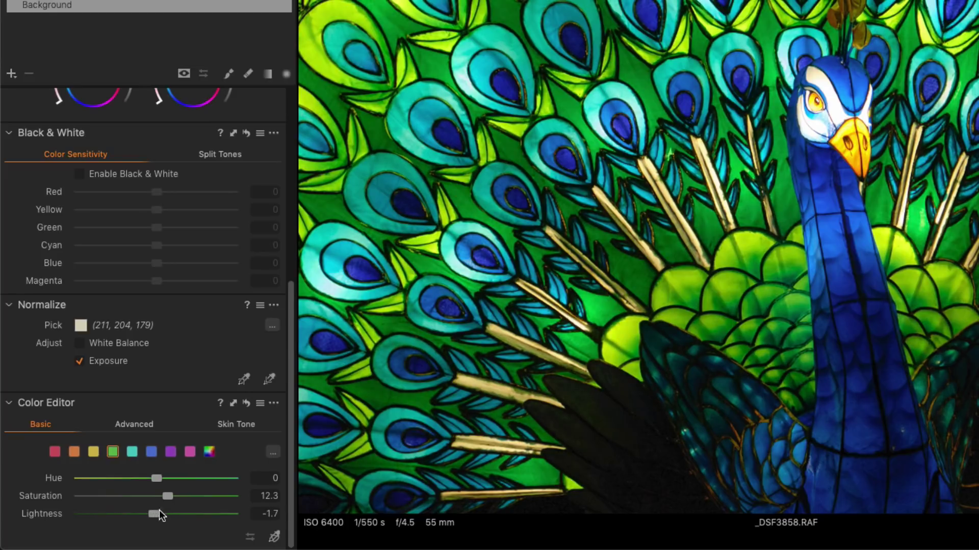
click(271, 454)
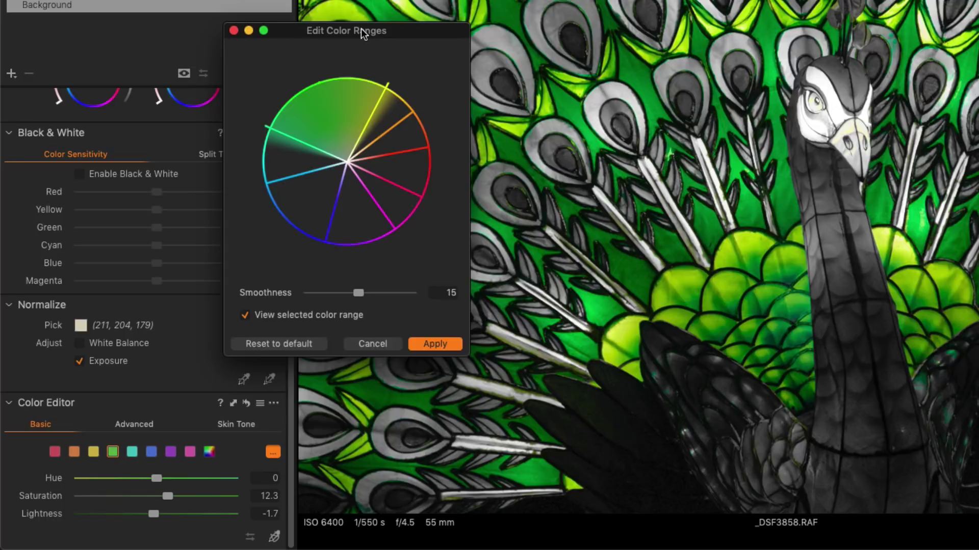
drag(362, 38, 467, 47)
drag(485, 112, 462, 102)
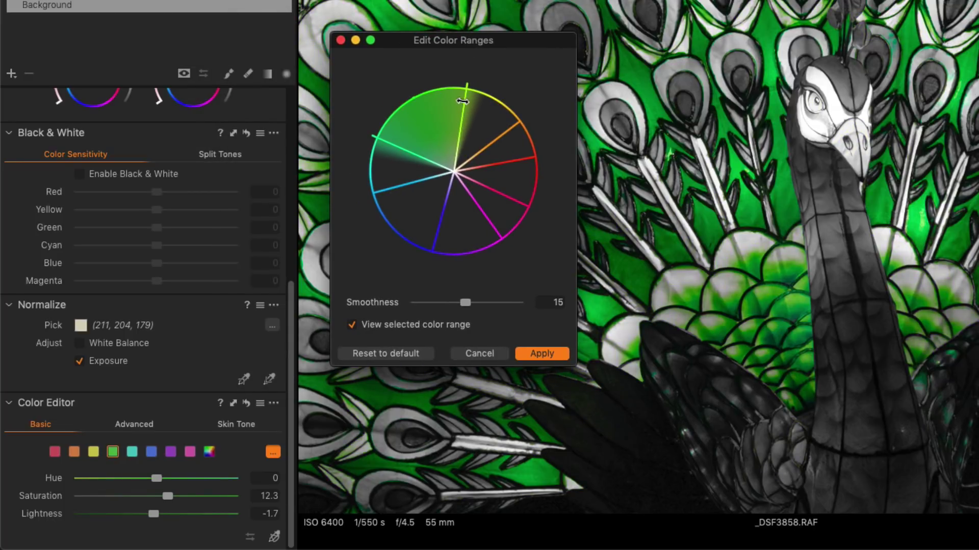
click(378, 354)
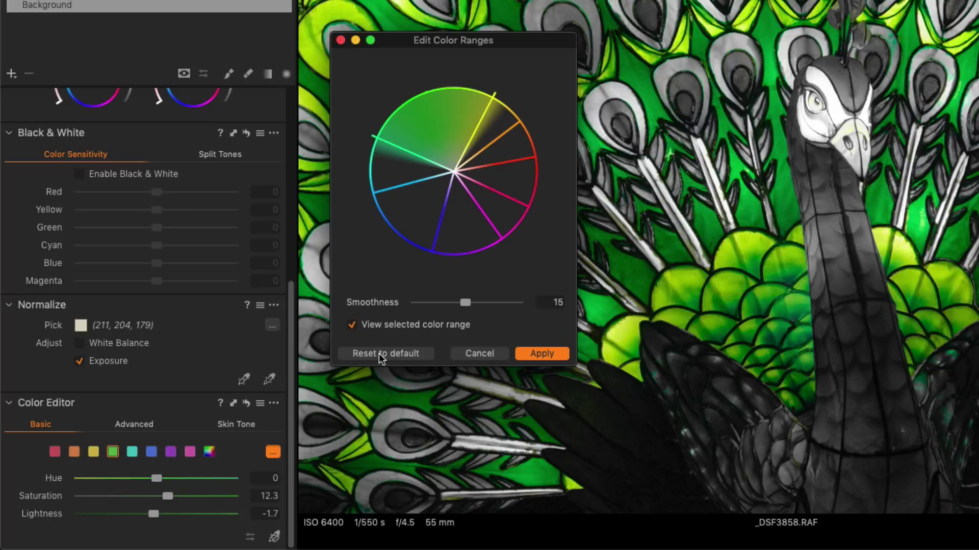
click(341, 41)
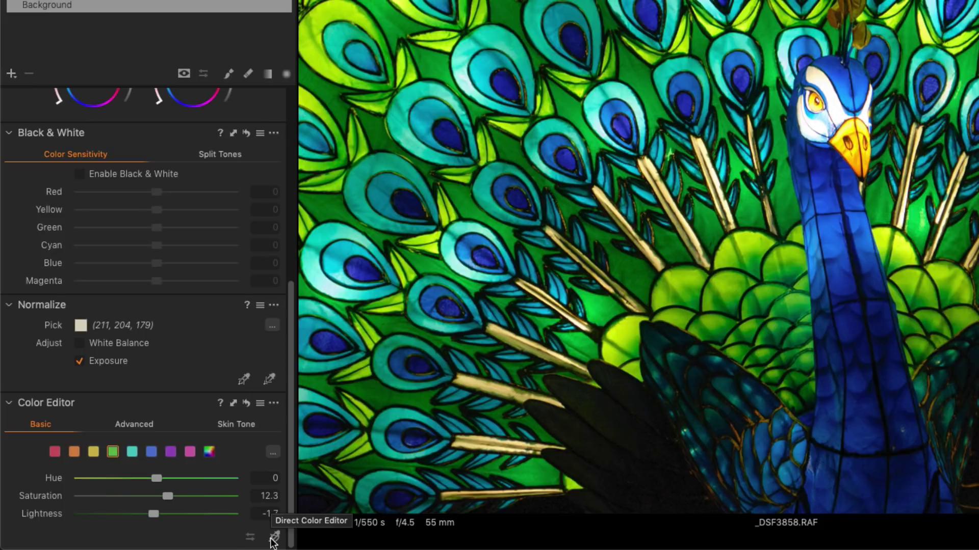
Adjust the green feathers with the Direct Color Editor to Hue -2.3, Saturation 9.2, Lightness -3.5.
click(274, 538)
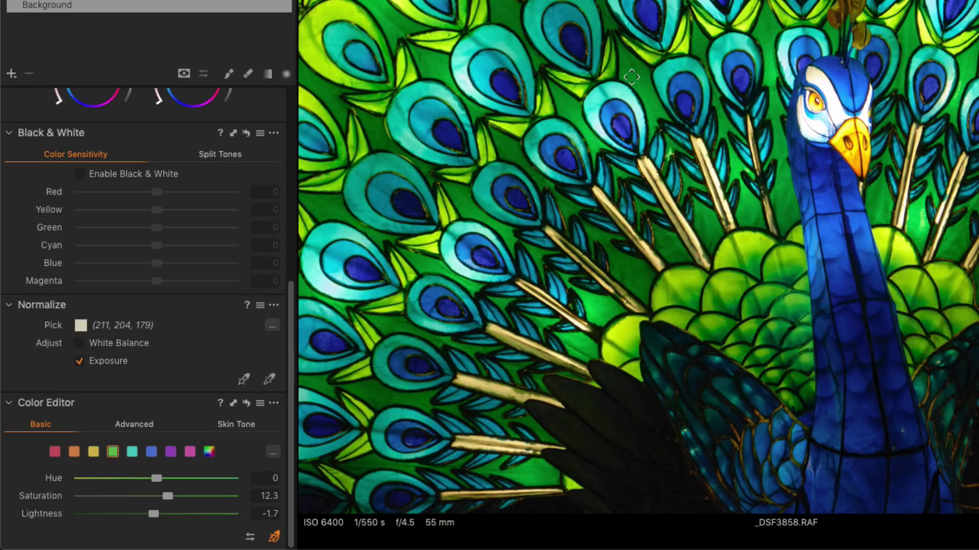
mouse_move(632, 77)
mouse_down()
mouse_move(583, 78)
mouse_move(760, 75)
mouse_move(406, 75)
mouse_move(635, 76)
mouse_up()
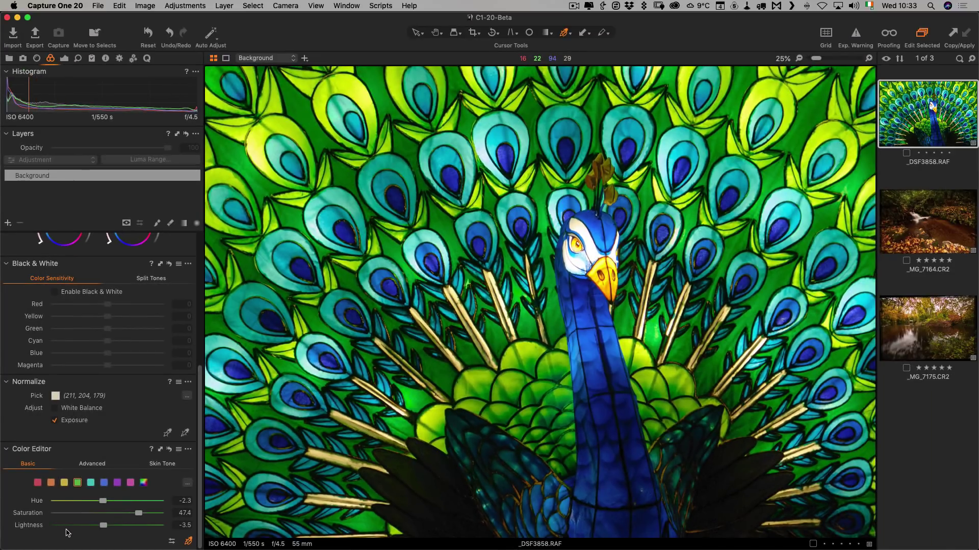
drag(135, 516, 114, 515)
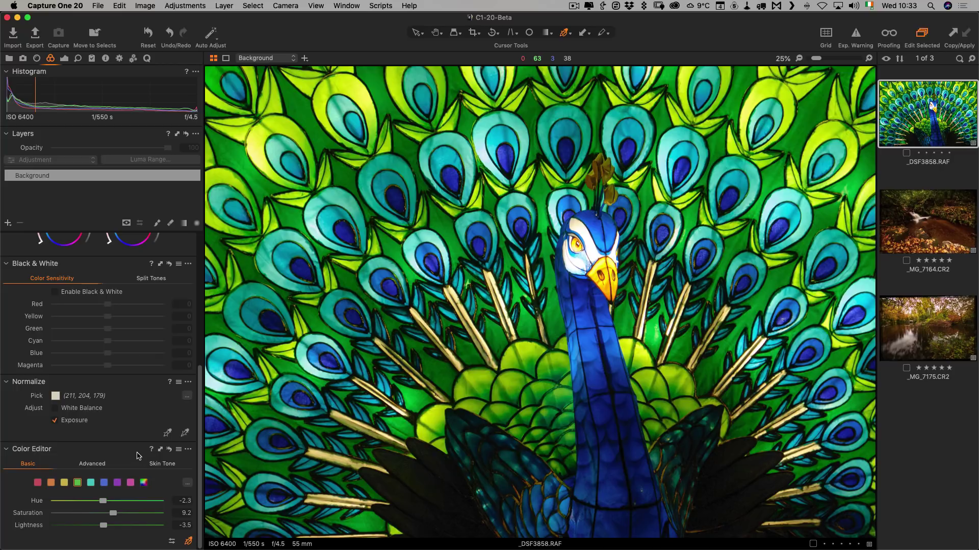
Browse the Advanced, Skin Tone and Basic Color Editor views, then open _MG_7164.CR2.
click(97, 468)
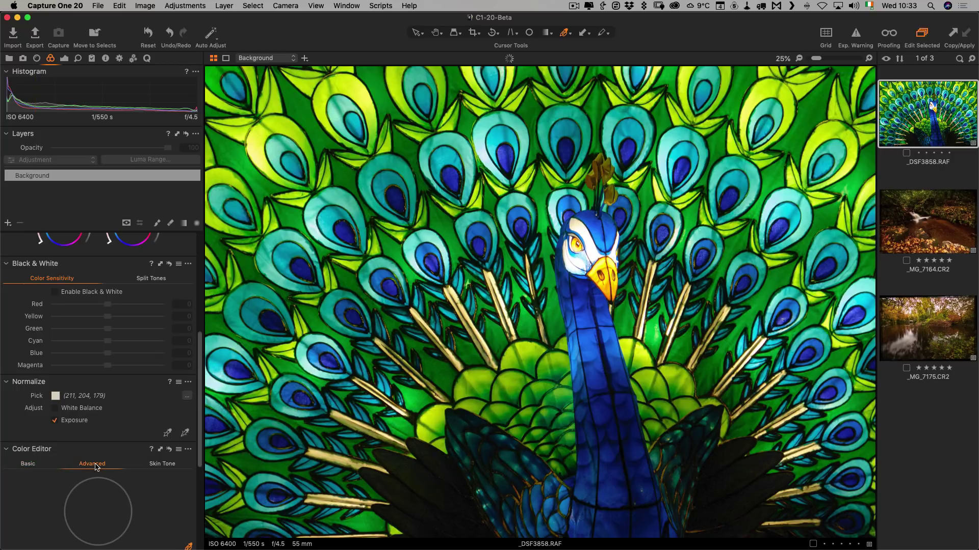
scroll(120, 457, down, 5)
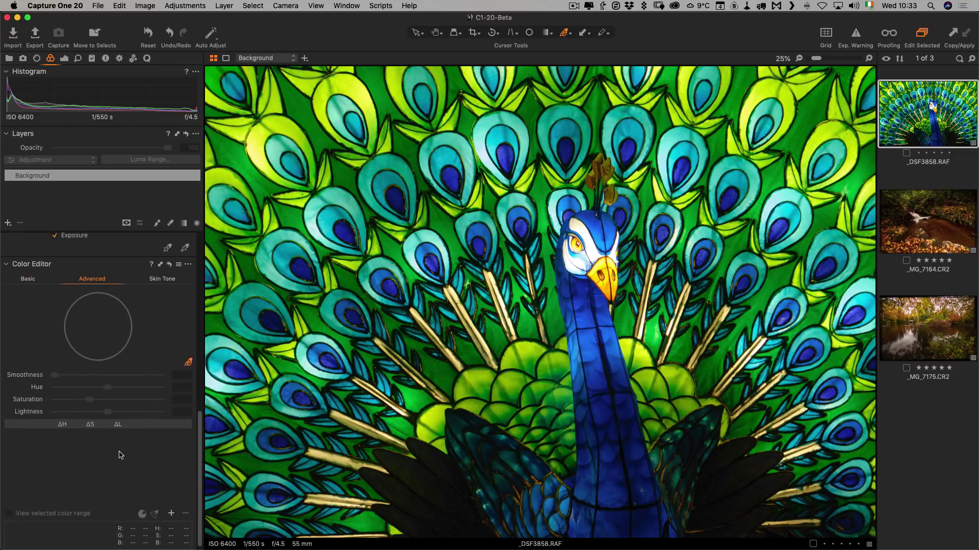
click(158, 338)
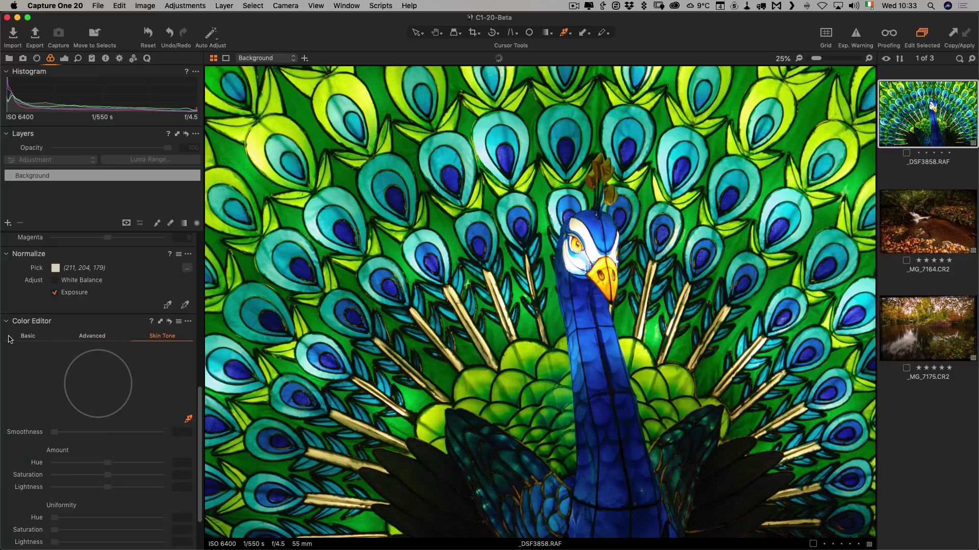
click(23, 337)
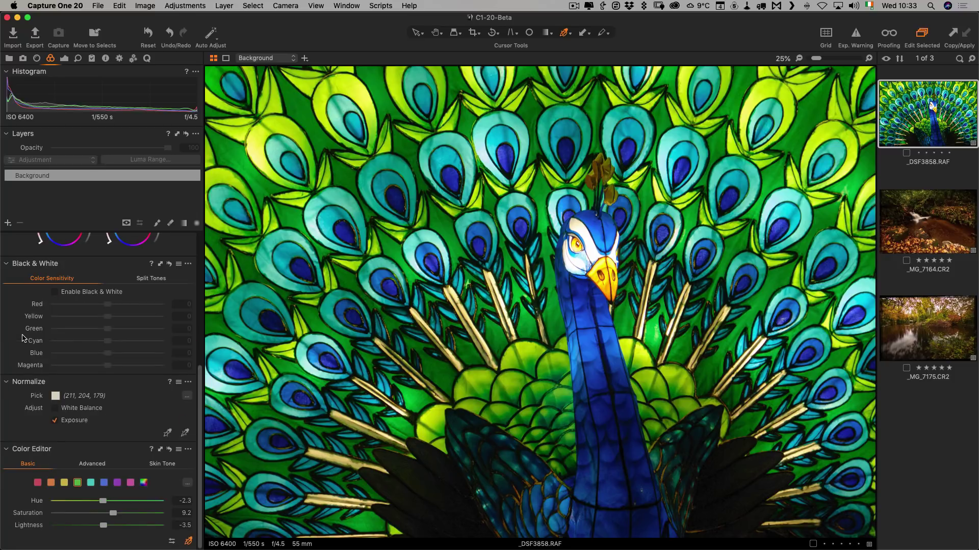
click(922, 238)
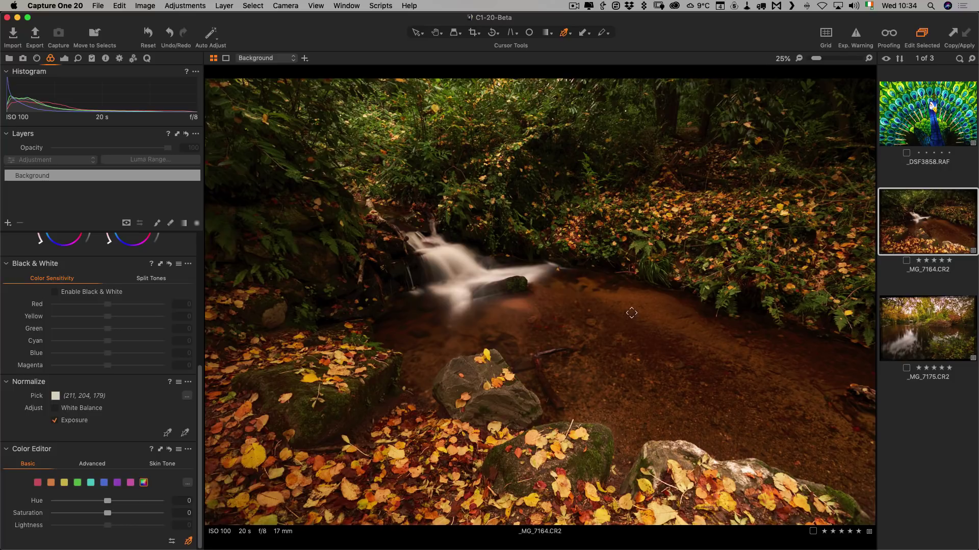
Boost the orange stream bed and yellow leaves to Hue -5.1, Saturation 62.1, Lightness -5.8.
drag(632, 313, 666, 216)
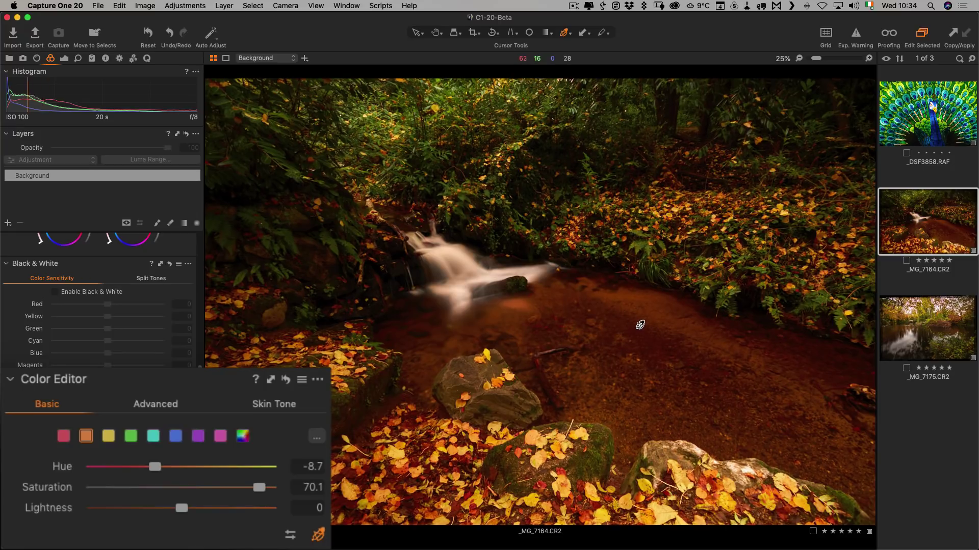
drag(636, 312, 663, 208)
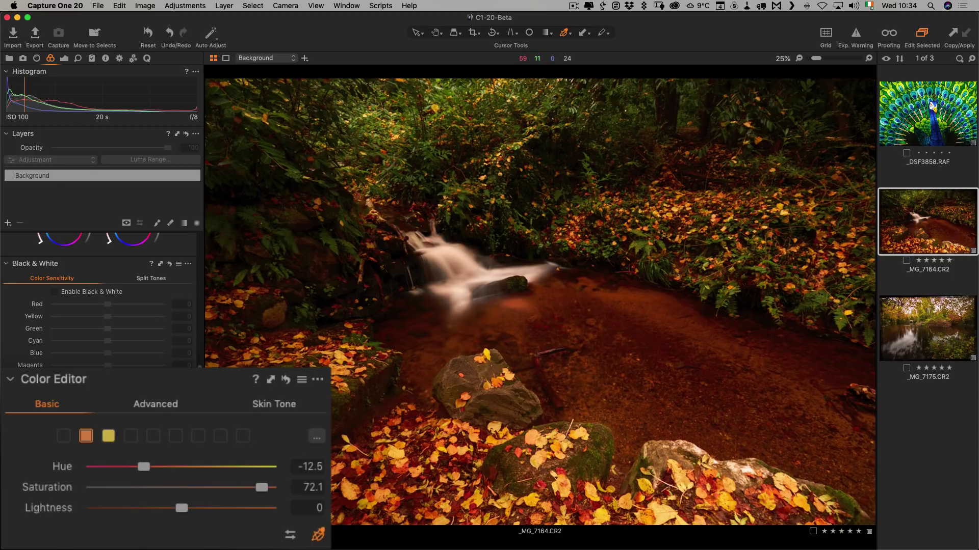
drag(673, 209, 623, 276)
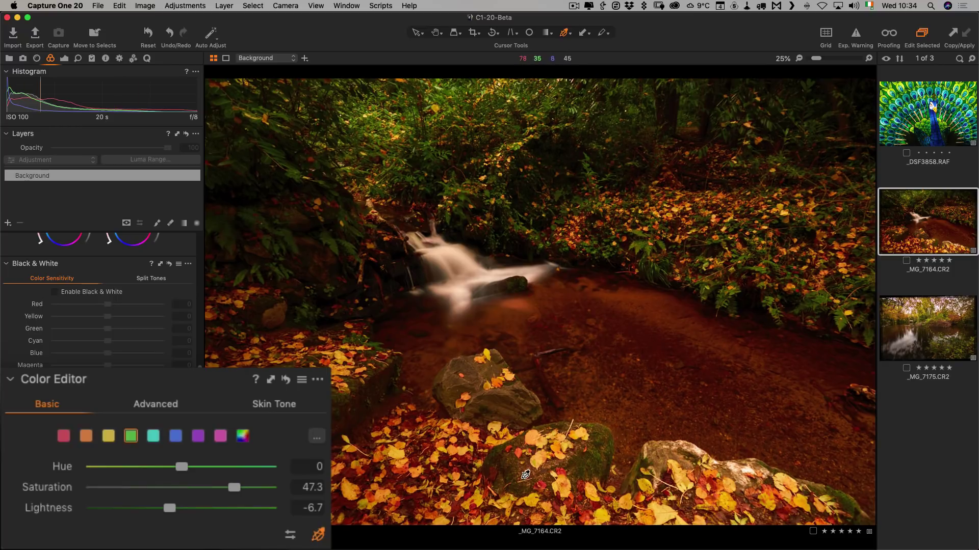
mouse_move(540, 458)
mouse_down()
mouse_move(539, 407)
mouse_move(544, 455)
mouse_move(532, 454)
mouse_up()
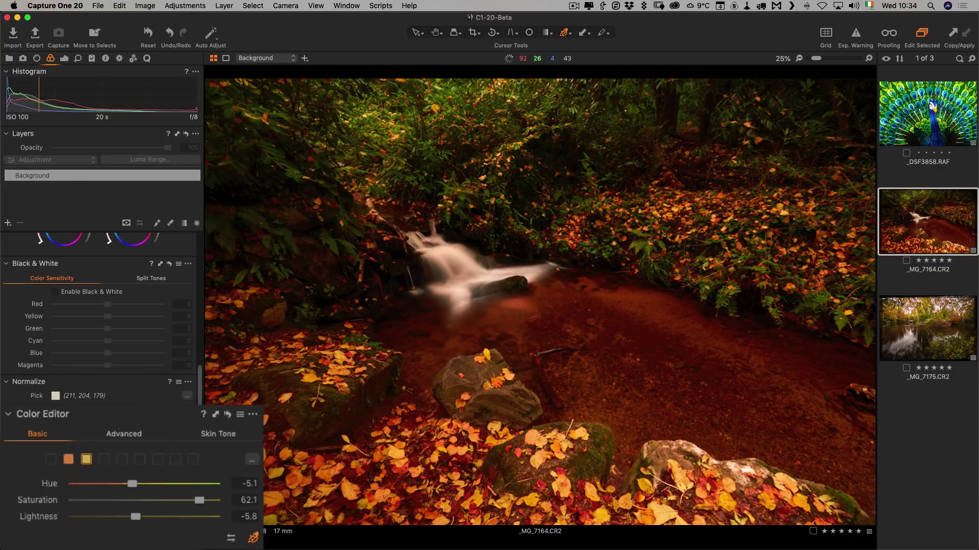
Open _DSC6437 1.NEF from the New HDR collection with its Exposure adjustments shown.
click(8, 59)
click(77, 297)
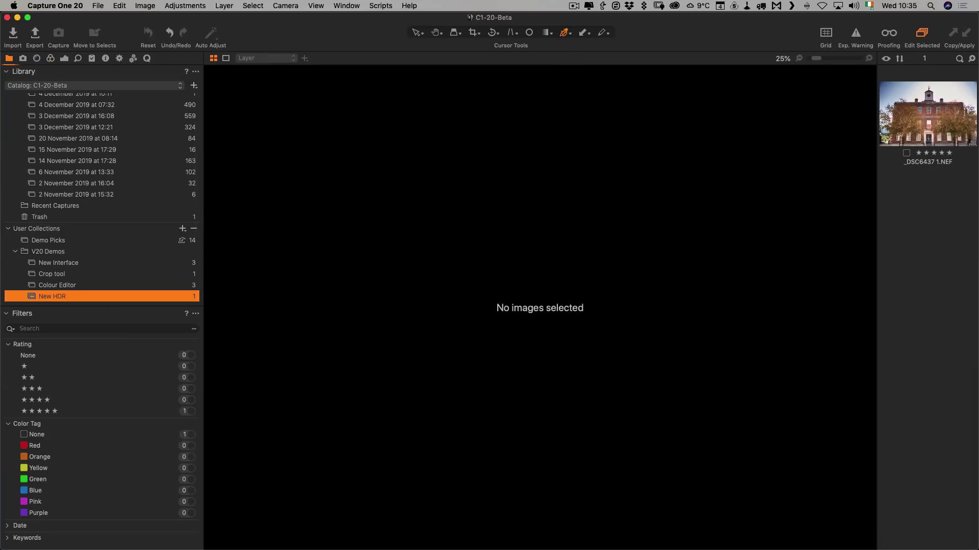
click(936, 109)
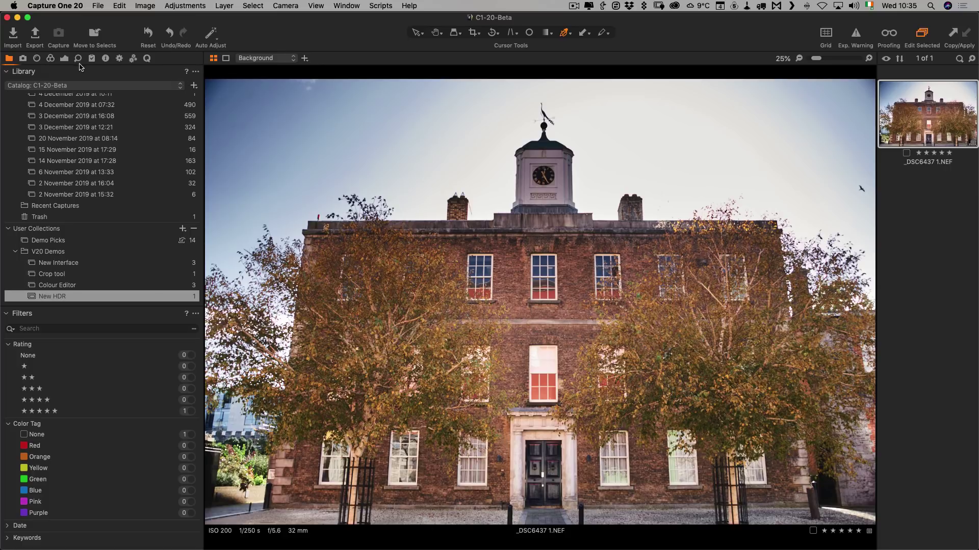
click(65, 59)
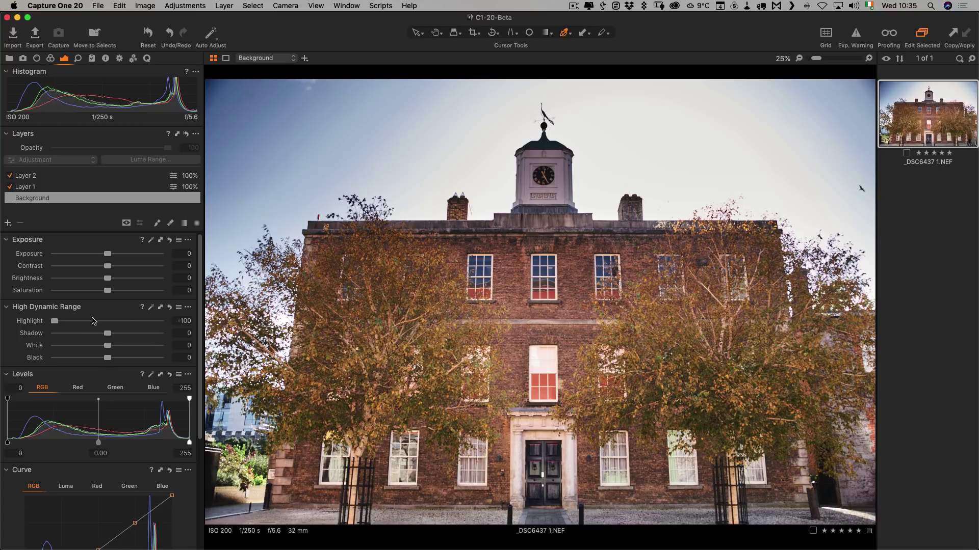
Reset HDR Highlight to 0, compare it at both extremes, and return it to 0.
double_click(55, 321)
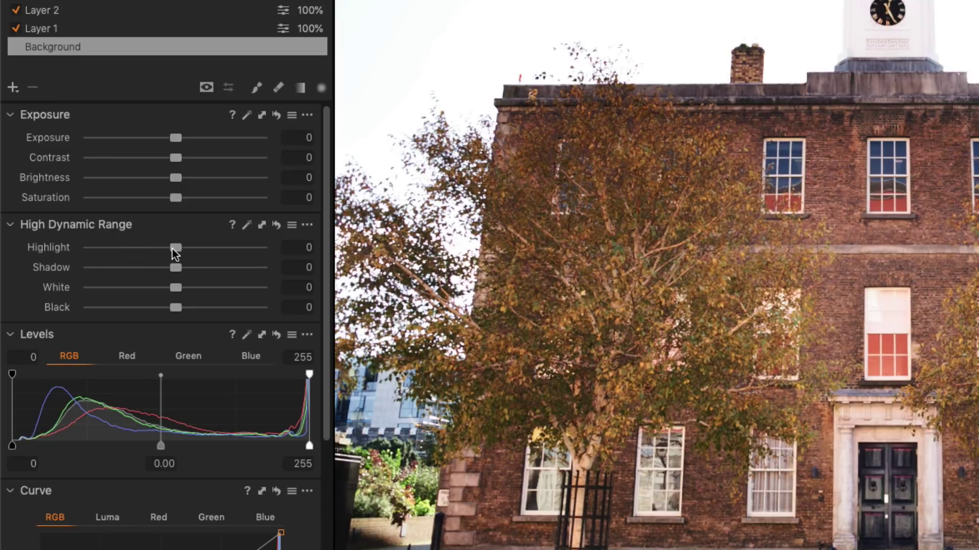
drag(172, 249, 234, 255)
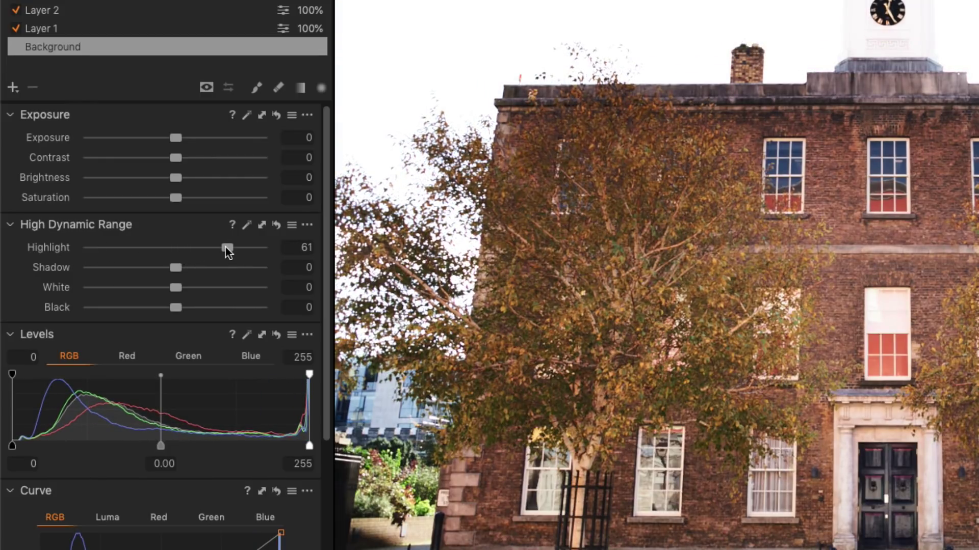
double_click(226, 247)
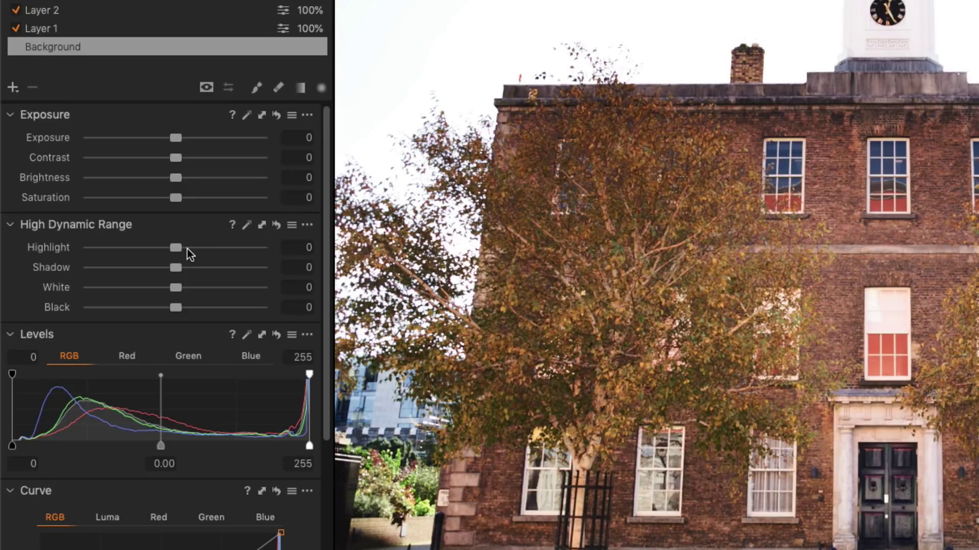
drag(188, 249, 239, 255)
double_click(239, 249)
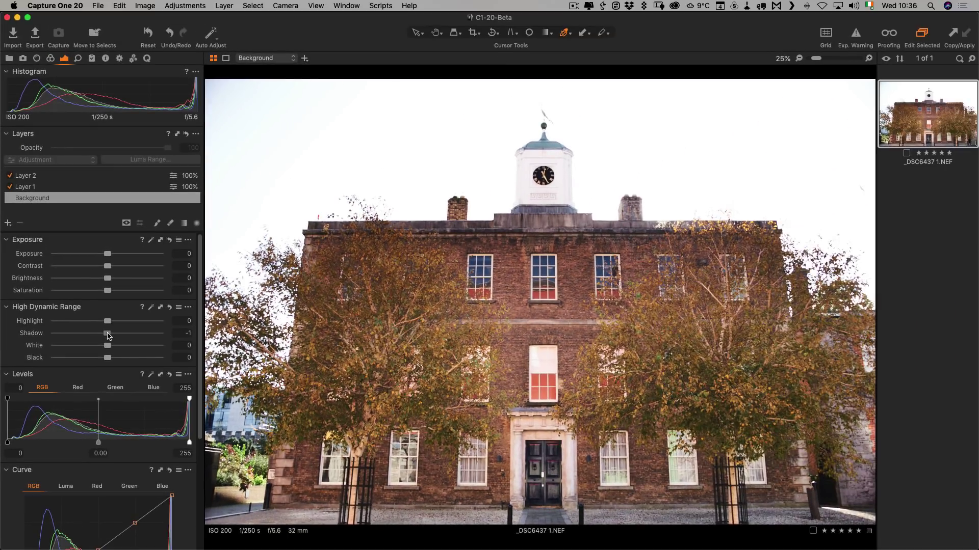
Try lifting the HDR Shadow slider on the building photo, then reset it to 0.
drag(176, 268, 217, 272)
drag(132, 336, 85, 337)
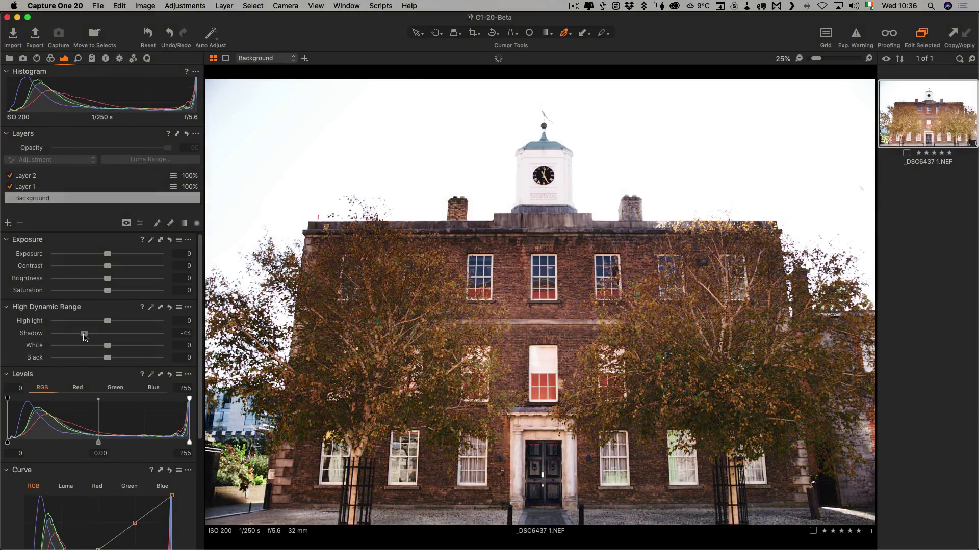
double_click(84, 334)
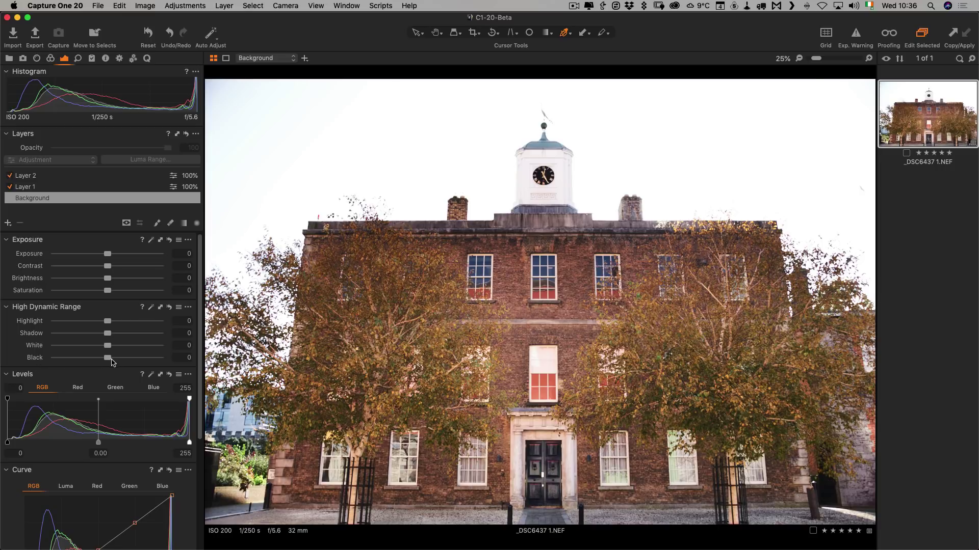
Raise the HDR Black level to 2 and pull HDR Highlight down to -100 to recover the sky.
mouse_move(107, 358)
mouse_down()
mouse_move(92, 359)
mouse_move(130, 361)
mouse_move(96, 359)
mouse_move(108, 359)
mouse_up()
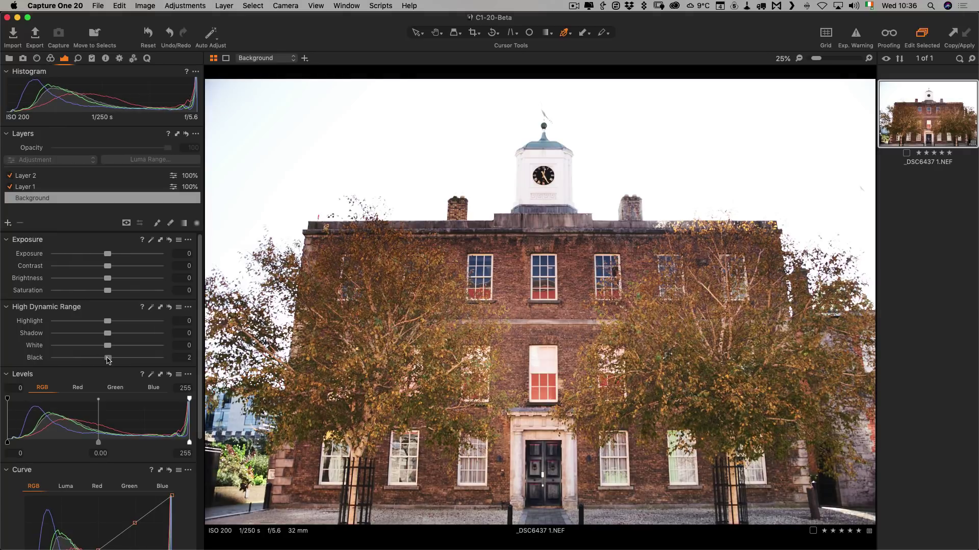
click(106, 346)
drag(107, 321, 53, 321)
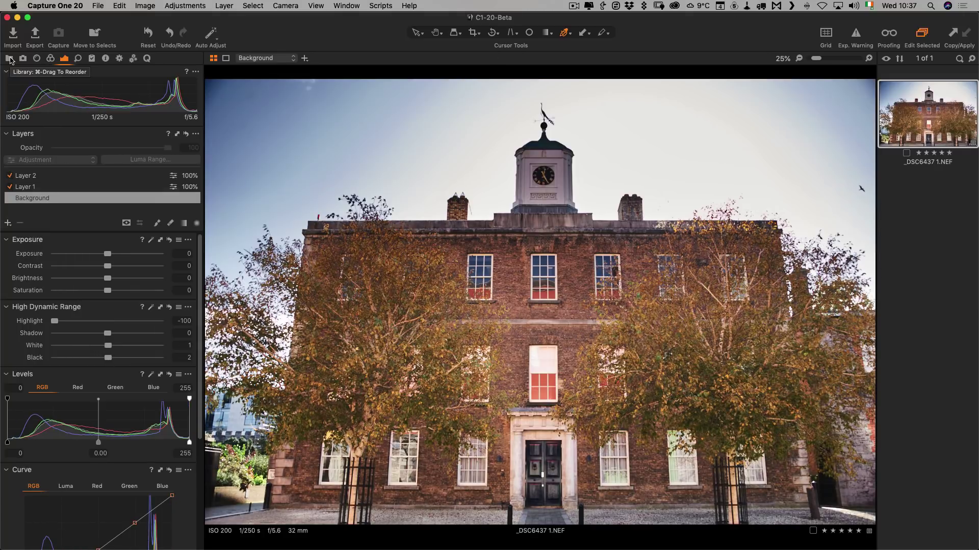
Open the Noise Reduction user collection in the Library and select the lantern photo _DSF4083.RAF.
click(10, 59)
scroll(104, 217, down, 3)
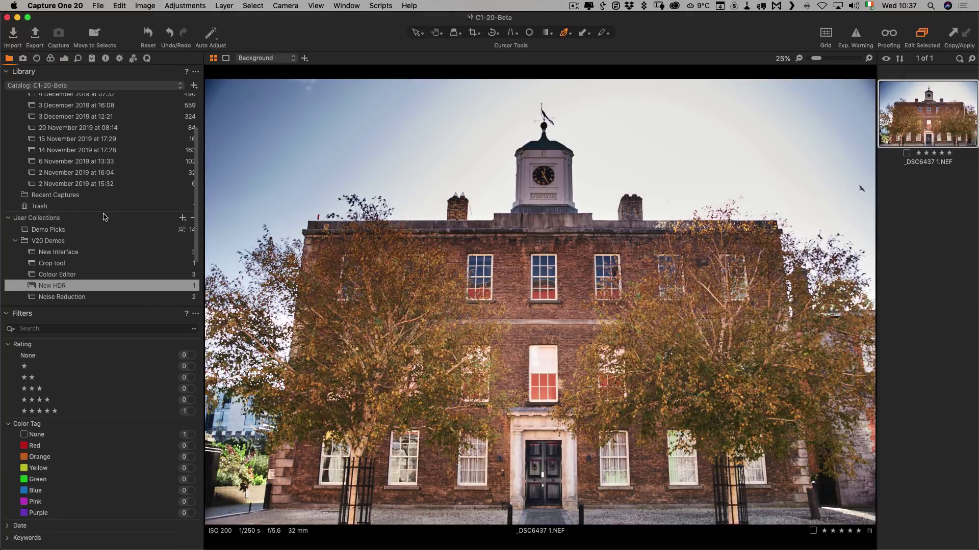
click(77, 274)
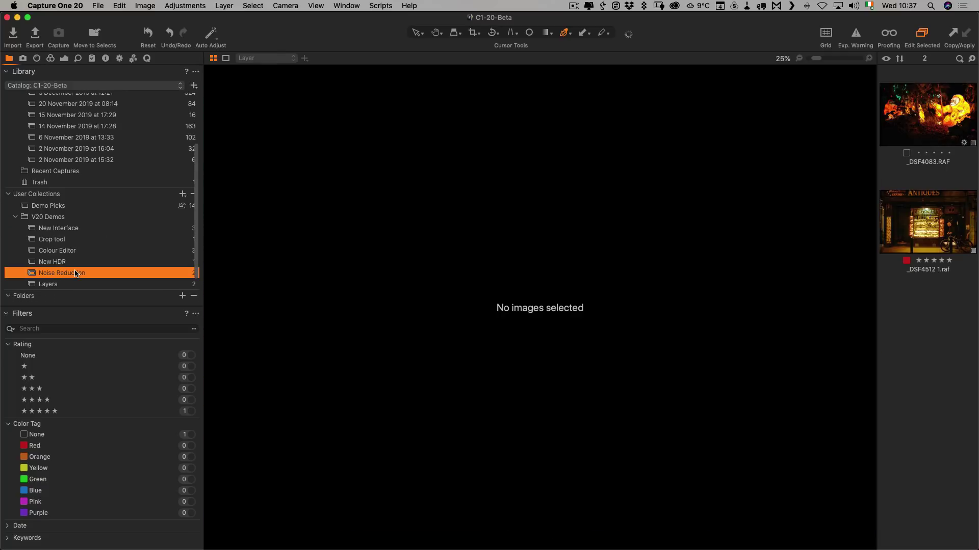
click(921, 122)
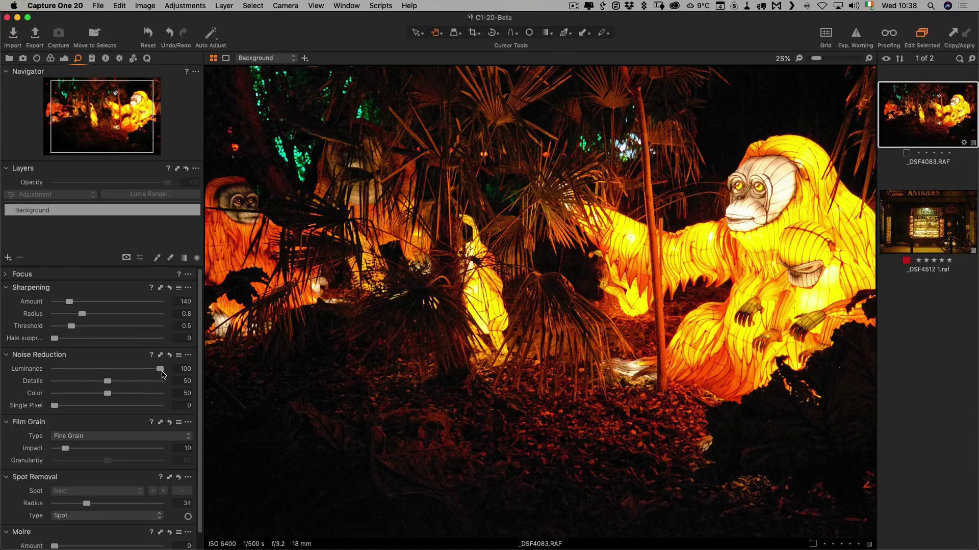
Turn Luminance noise reduction down to 0 and inspect the dark foliage noise at 100% zoom.
drag(160, 369, 3, 364)
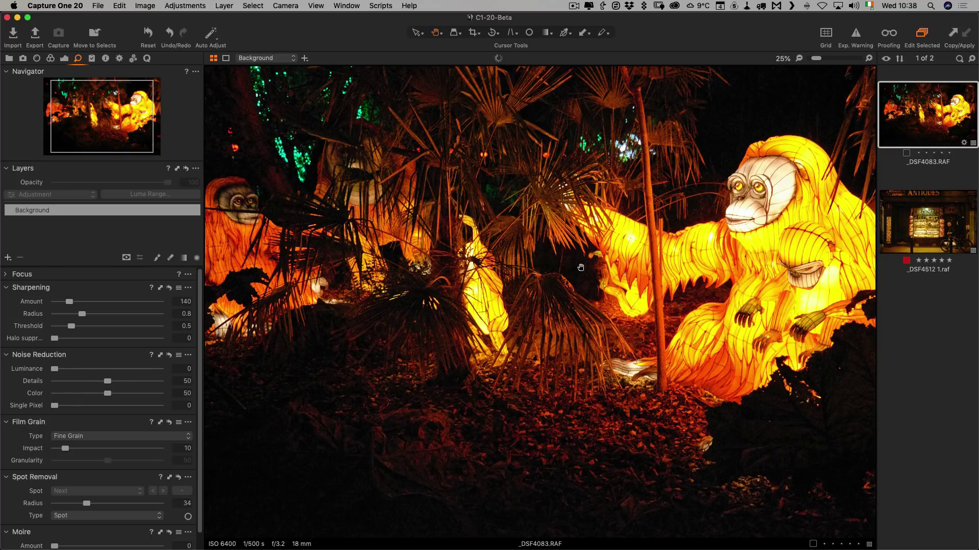
click(557, 268)
drag(536, 262, 677, 275)
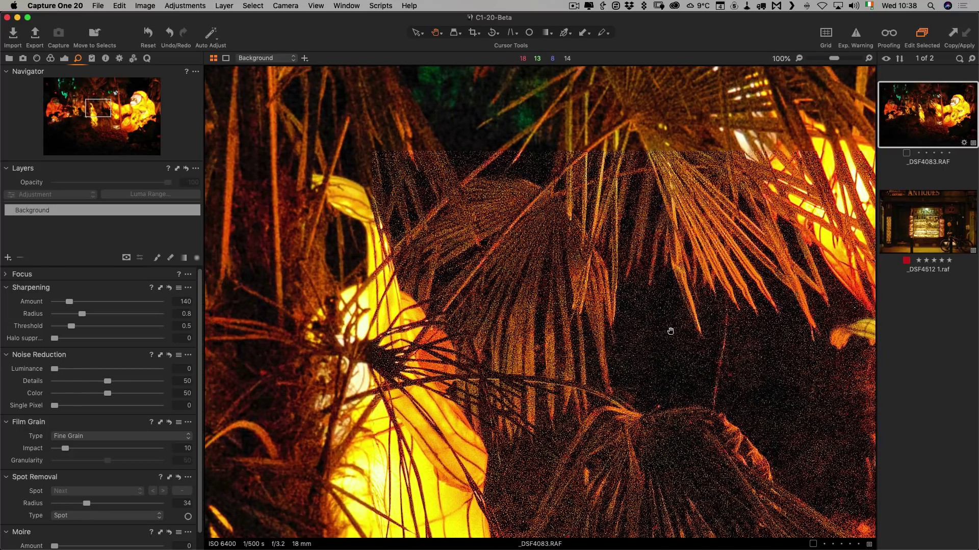
drag(540, 286, 615, 296)
drag(474, 229, 470, 305)
drag(632, 291, 432, 246)
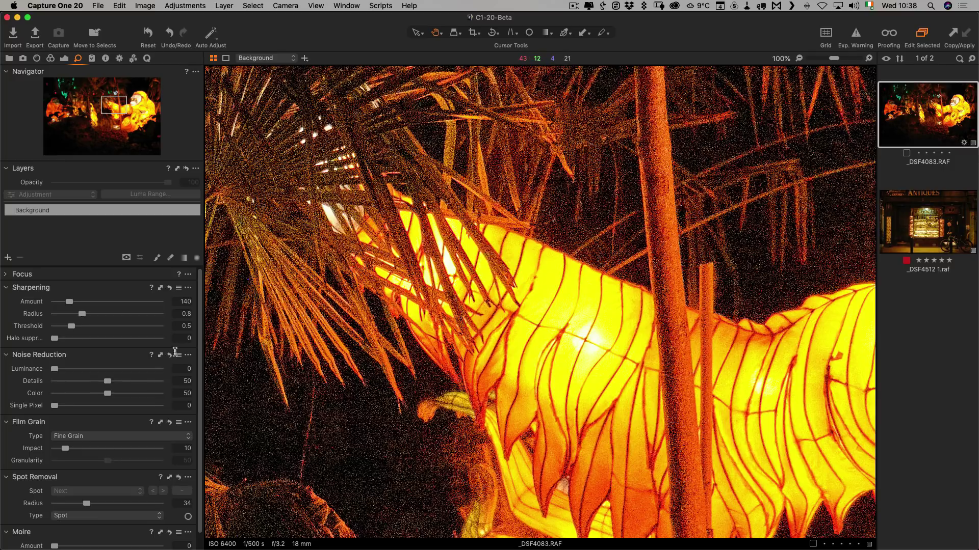
Raise Luminance noise reduction to 100 and Details to 75, comparing the lantern and palm leaves.
drag(95, 369, 164, 374)
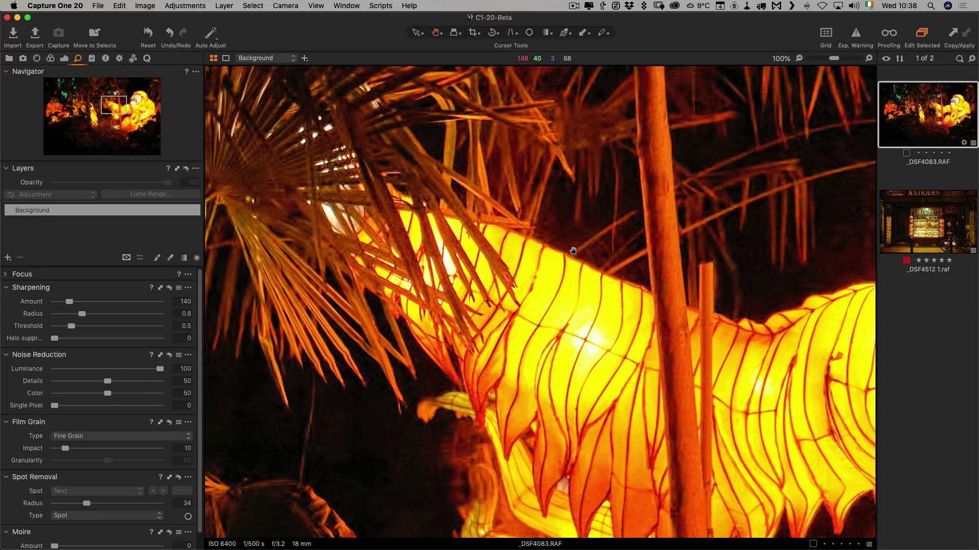
drag(591, 265, 539, 274)
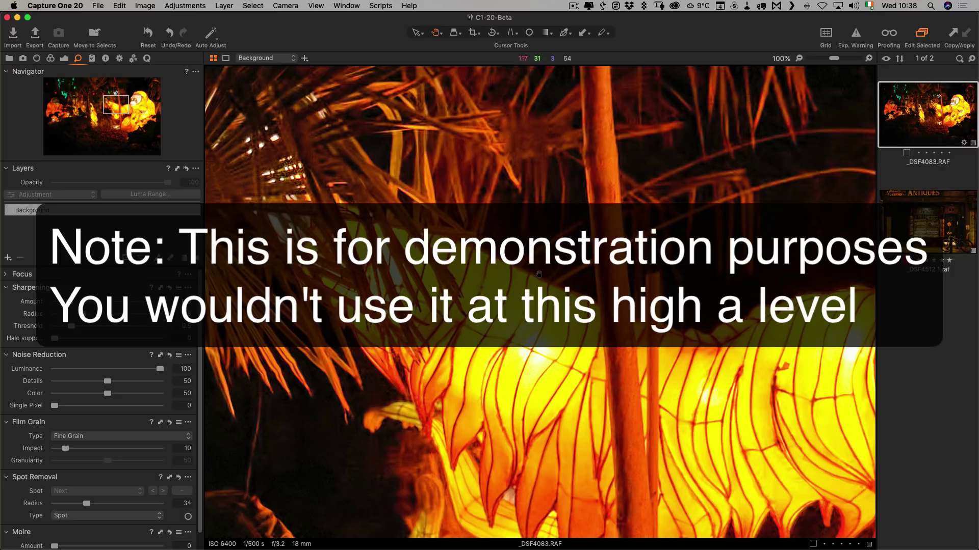
click(132, 382)
drag(133, 384, 135, 385)
drag(563, 326, 588, 334)
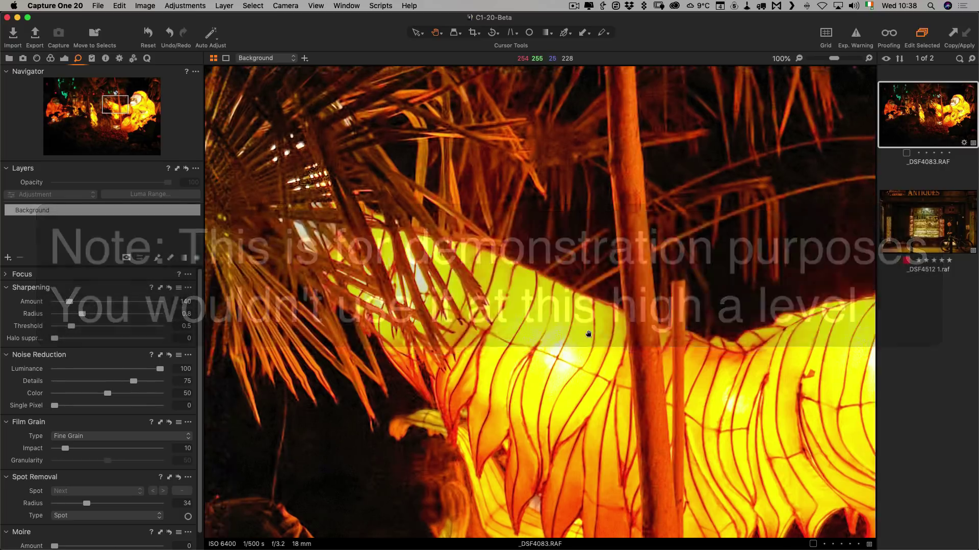
drag(357, 337, 555, 337)
drag(225, 342, 356, 349)
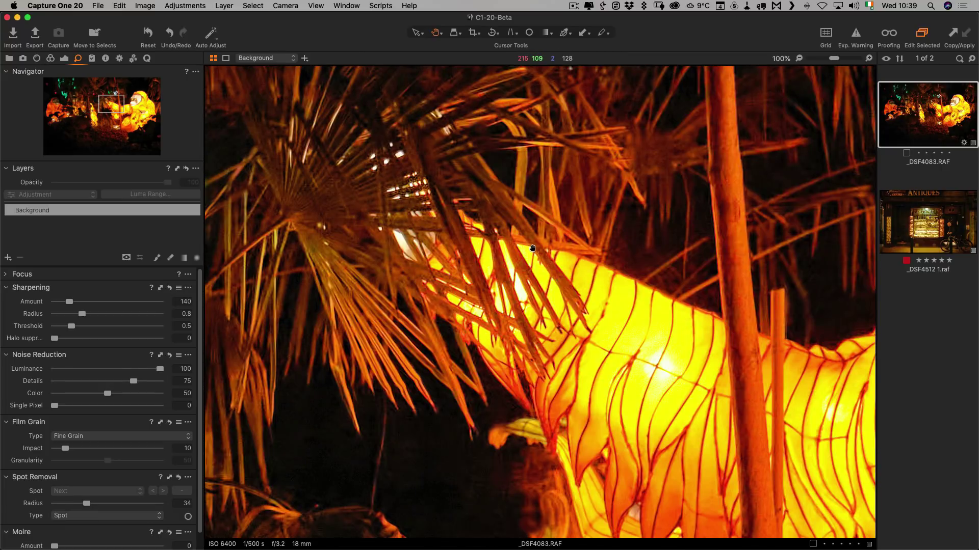
key(super+Tab)
key(super+Tab)
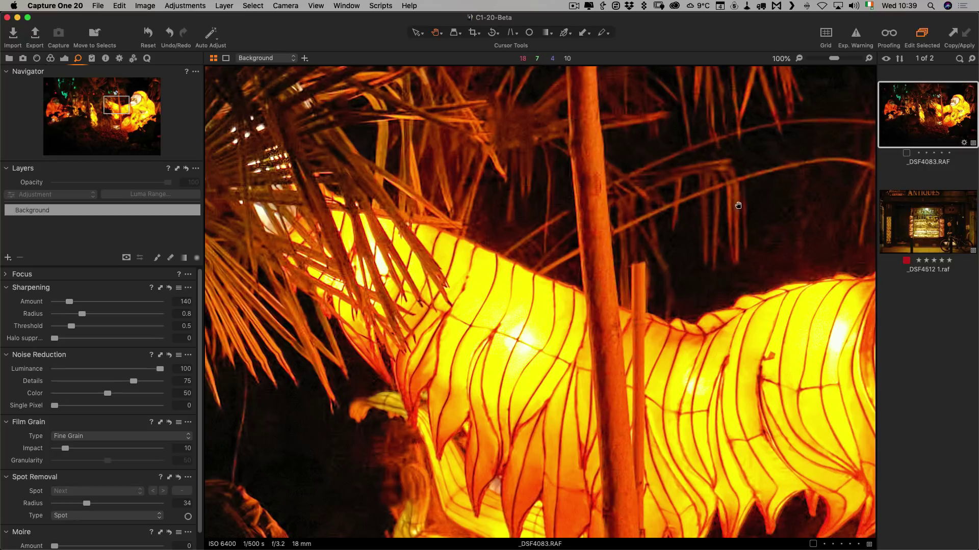
Open the antiques shopfront photo _DSF4512 at 100% and set Luminance noise reduction to 75.
drag(749, 206, 579, 207)
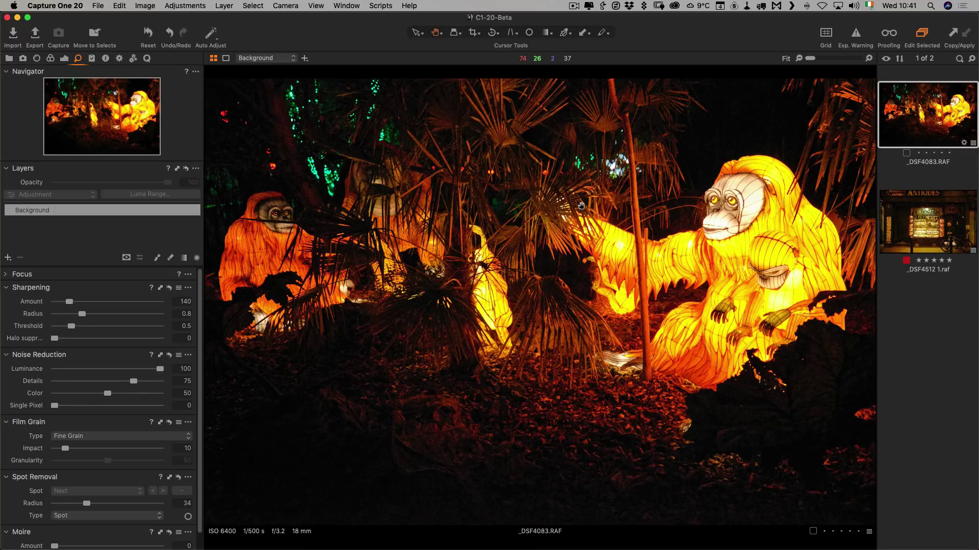
click(912, 231)
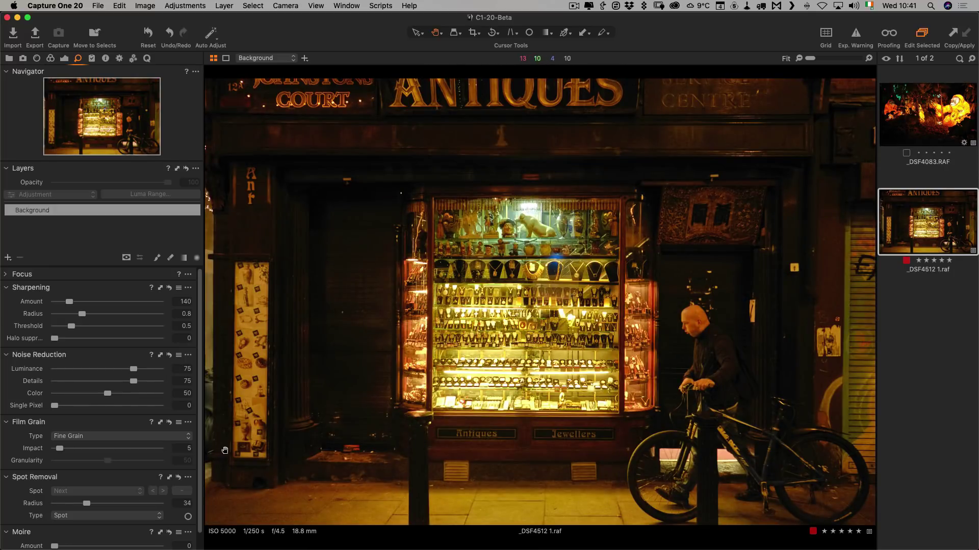
click(514, 445)
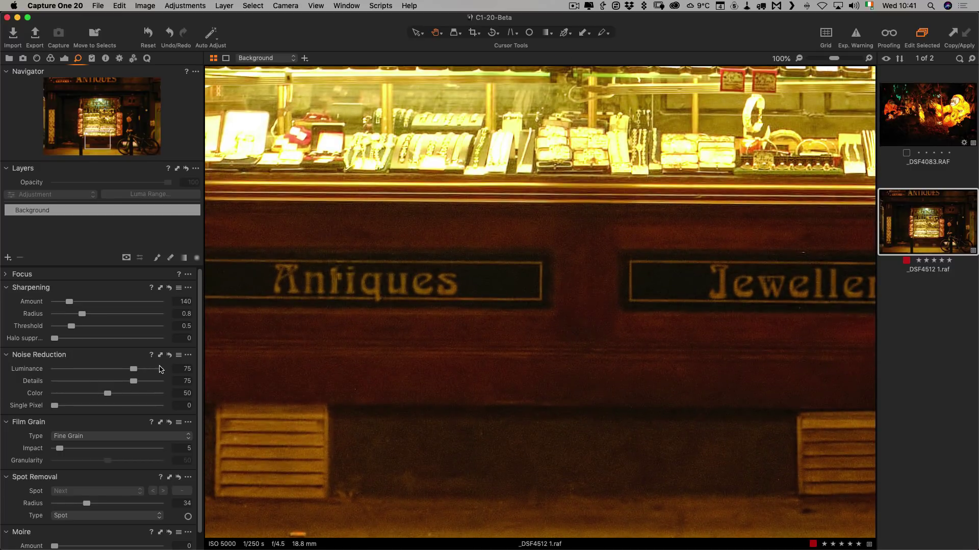
drag(134, 369, 53, 371)
drag(56, 371, 134, 375)
drag(471, 292, 442, 429)
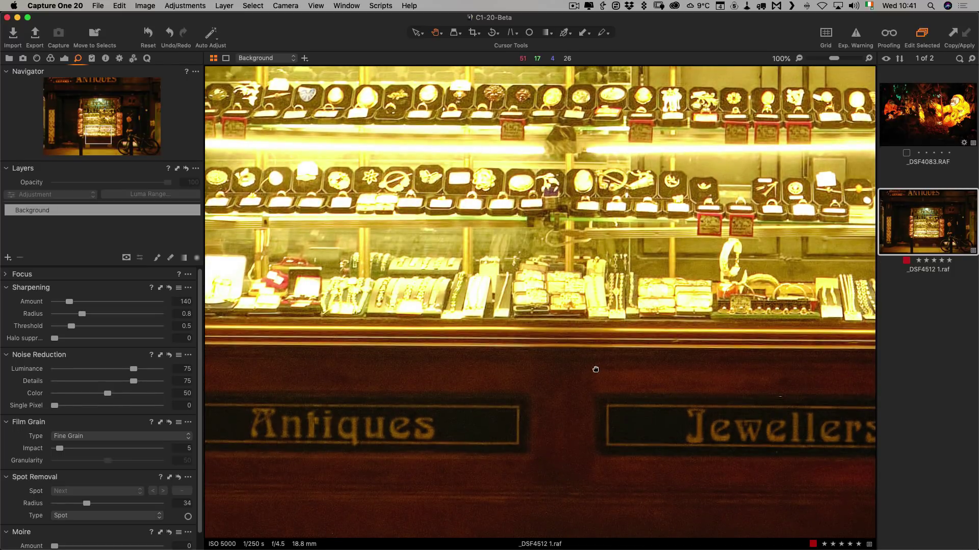
drag(594, 371, 582, 380)
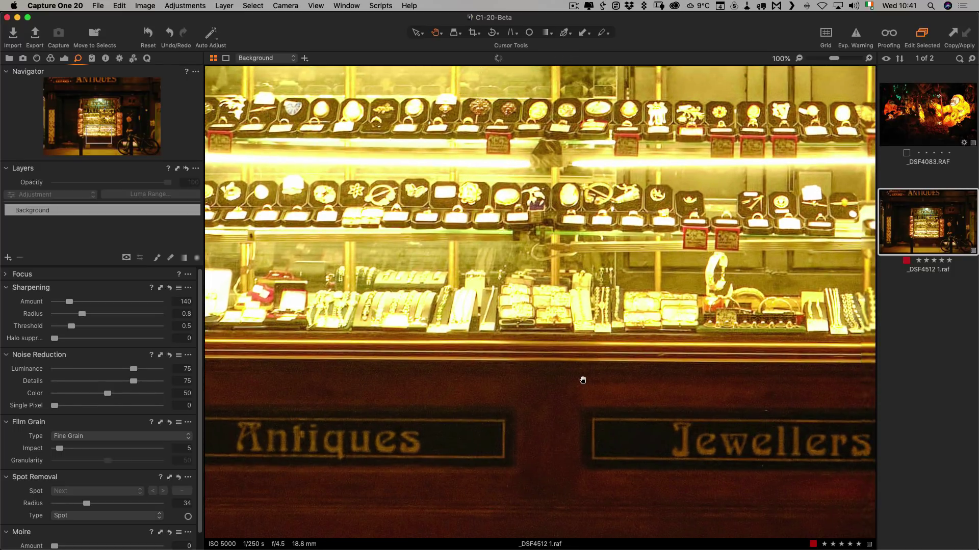
Raise Fine Grain film grain Impact to 39 and fit the whole photo in view.
click(97, 450)
drag(99, 451, 97, 450)
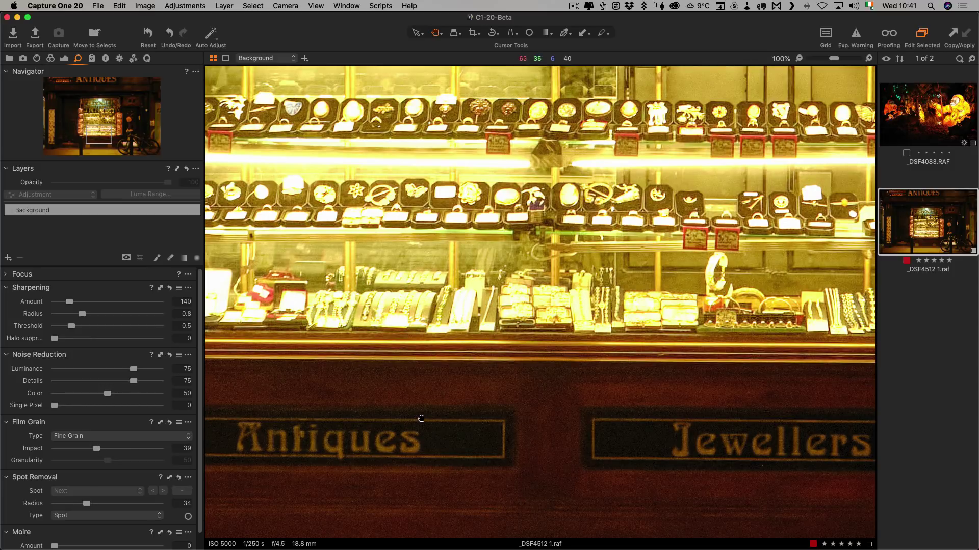
double_click(512, 403)
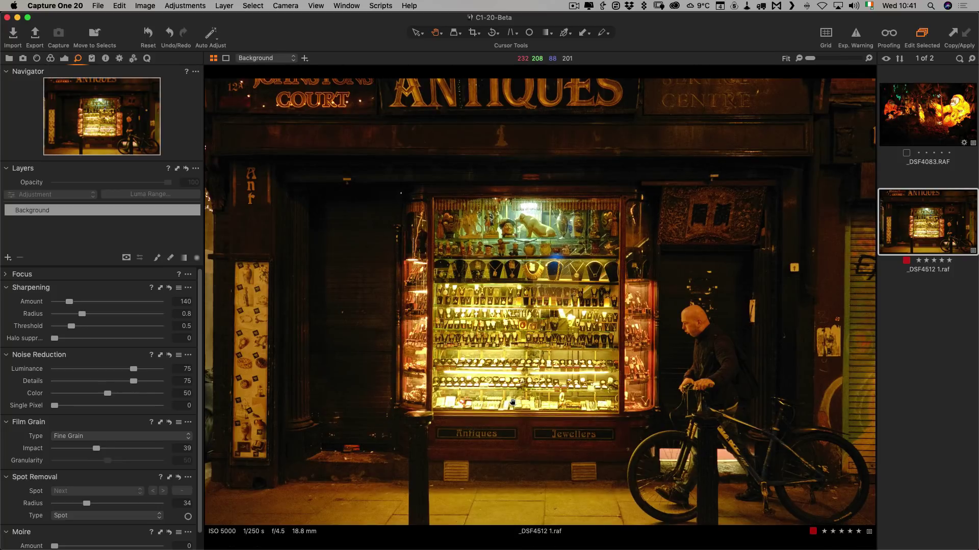
Open the Layers collection, switch to the Exposure tools, and select _DSC6892.NEF.
click(8, 58)
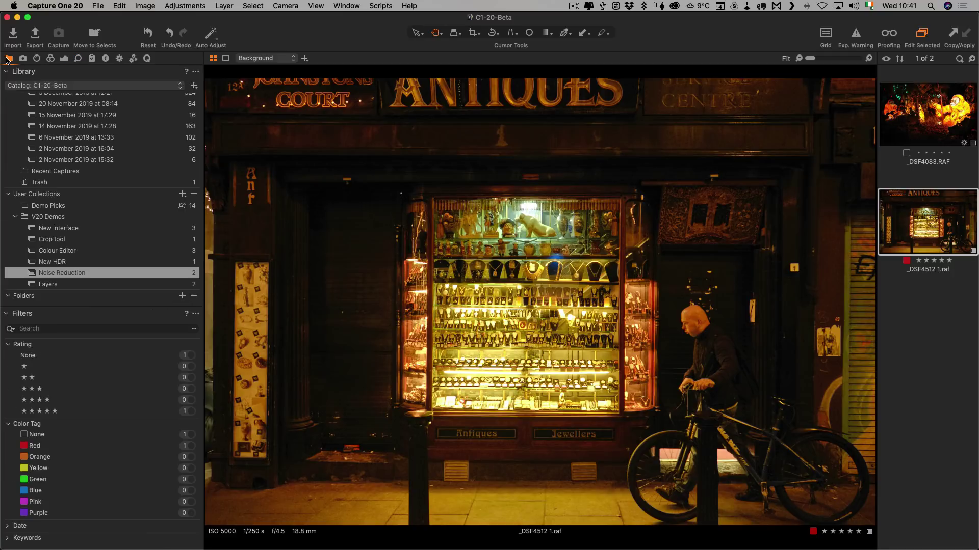
click(61, 284)
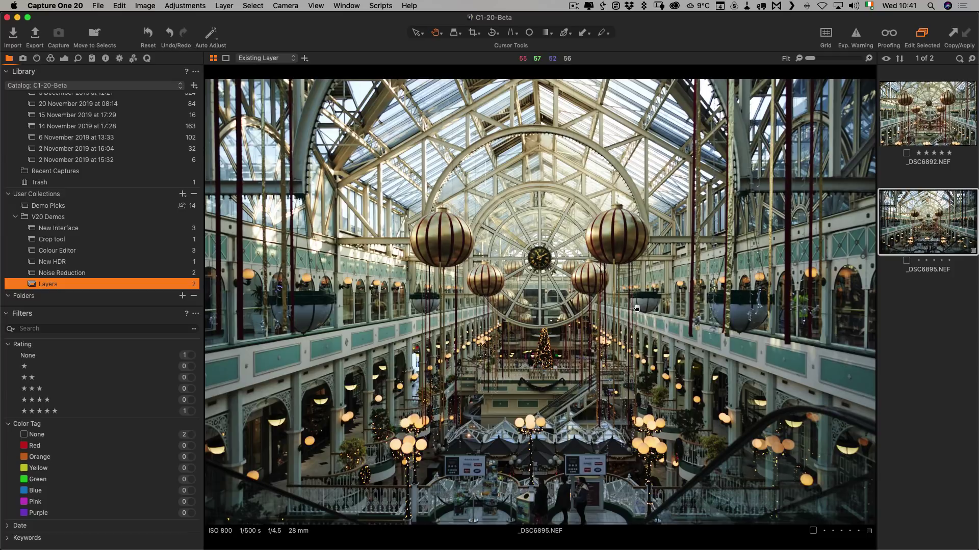
click(64, 58)
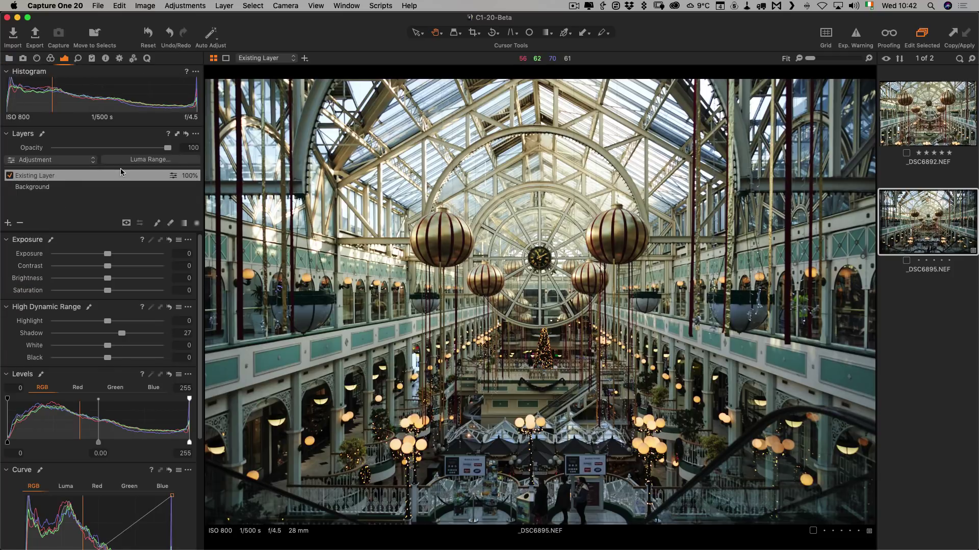
click(942, 120)
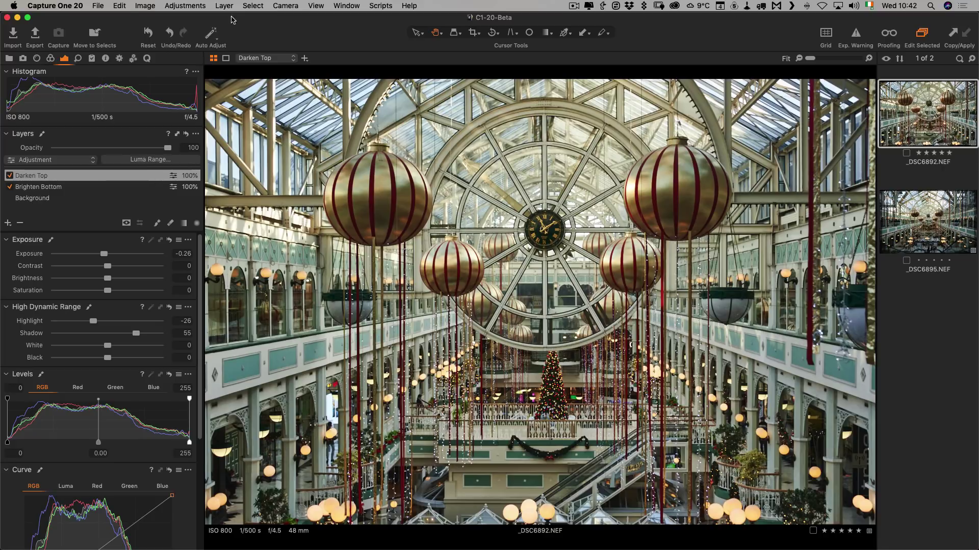
Copy _DSC6892's adjustments with Darken Top unchecked, so only the Brighten Bottom layer is copied.
click(167, 7)
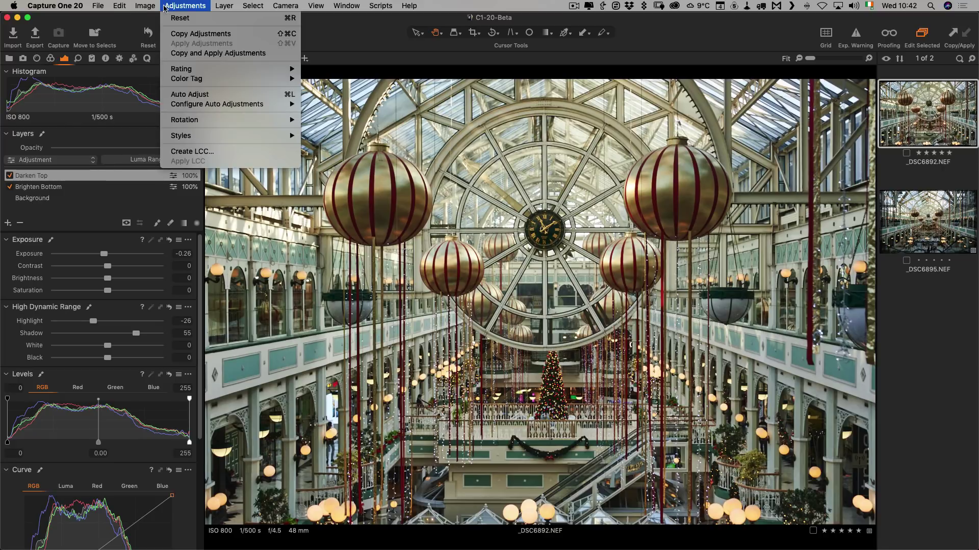
click(198, 53)
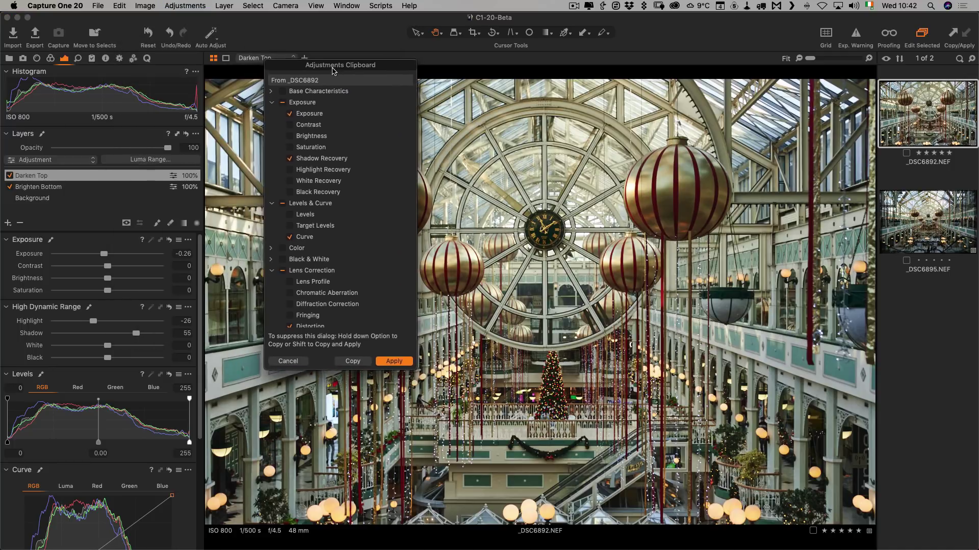
scroll(322, 235, down, 10)
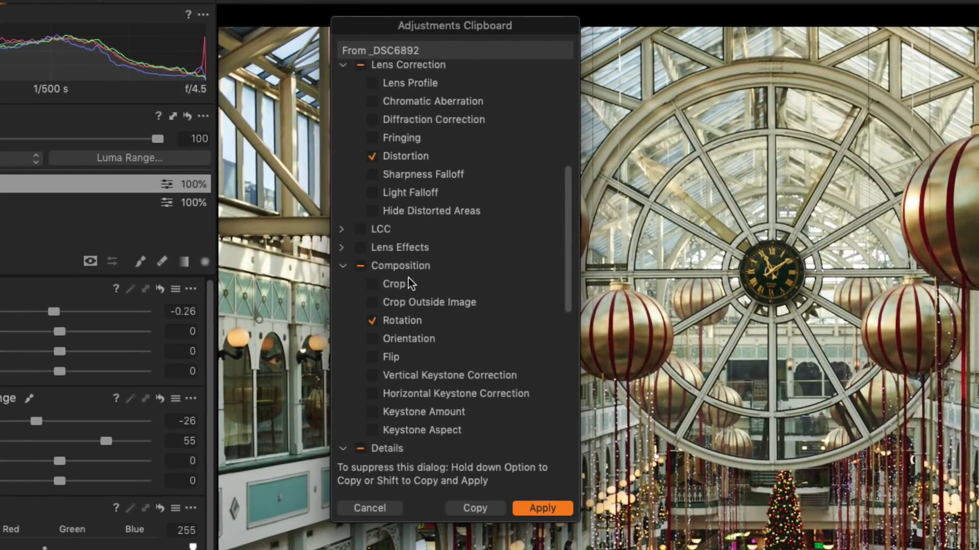
scroll(408, 277, down, 4)
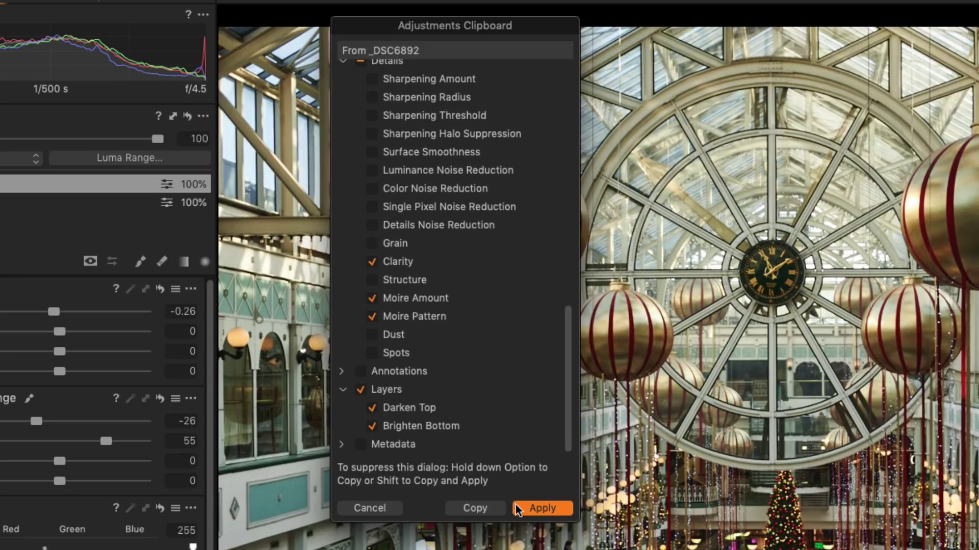
click(413, 411)
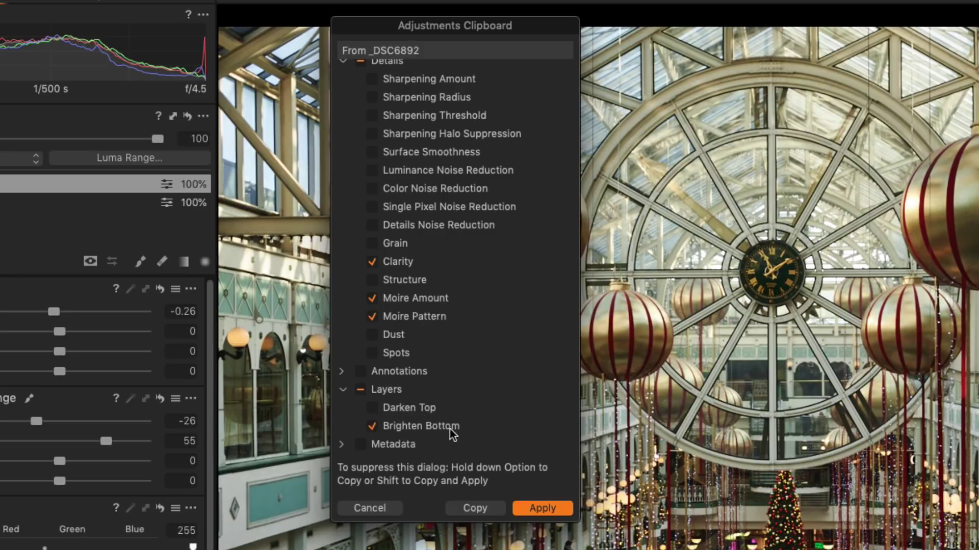
click(476, 509)
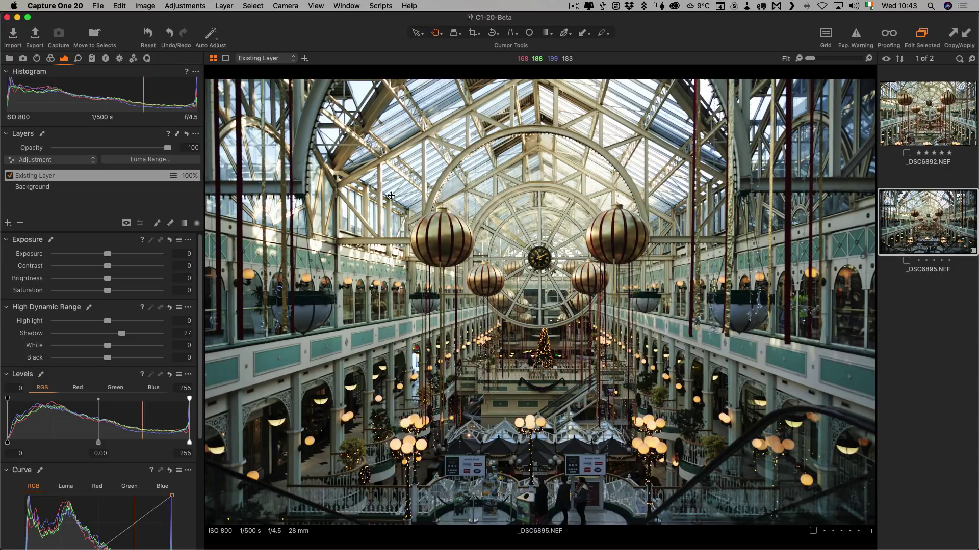
Paste the copied Brighten Bottom layer onto _DSC6895.NEF with Cmd+Shift+V.
key(super+shift+v)
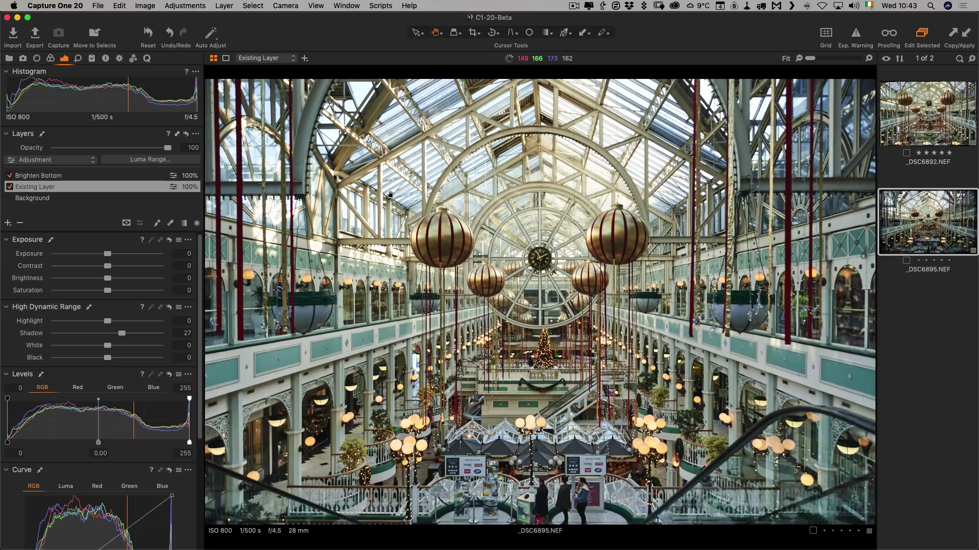